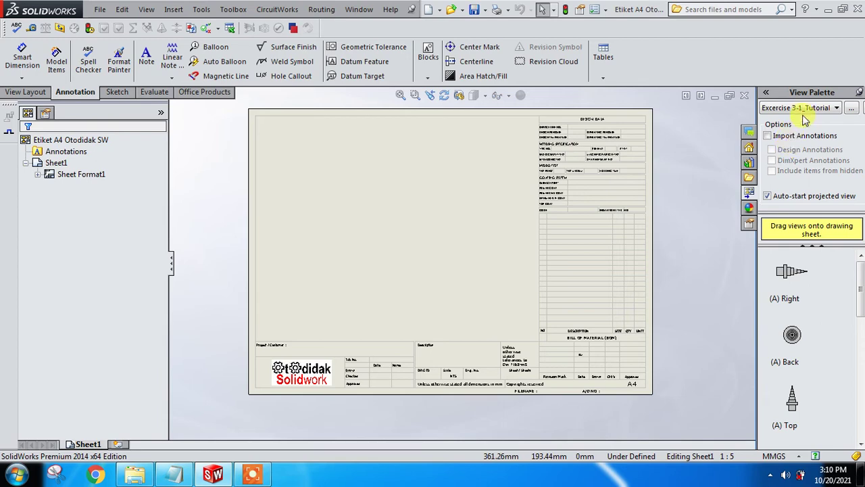
- Load the Exercise 4-1 roller part from YOUTUBE > Alistimalar into the View Palette
left_click(851, 109)
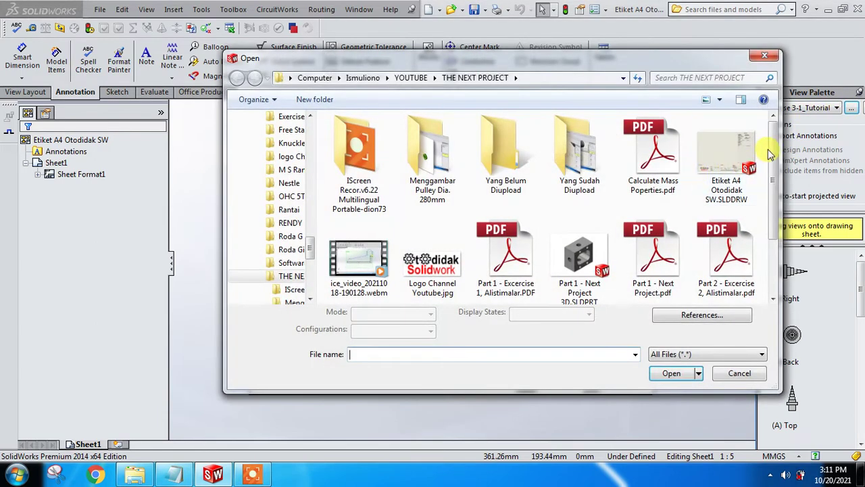
left_click_drag(772, 154, 771, 223)
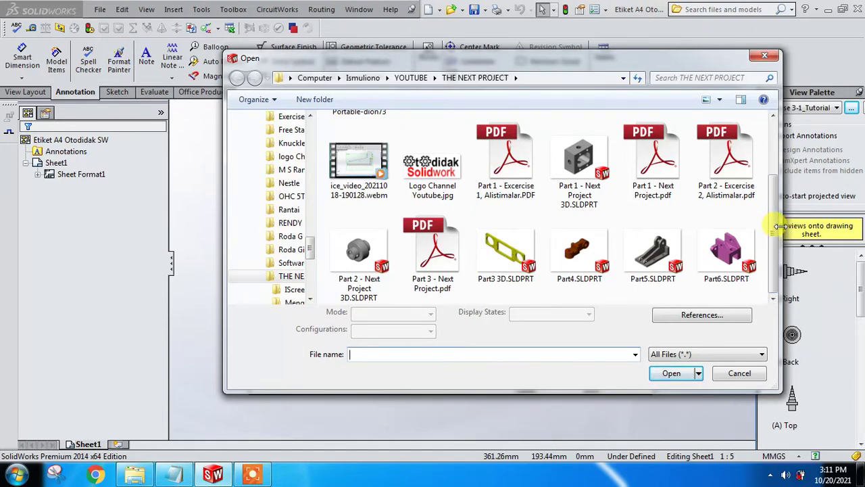
left_click_drag(781, 221, 776, 152)
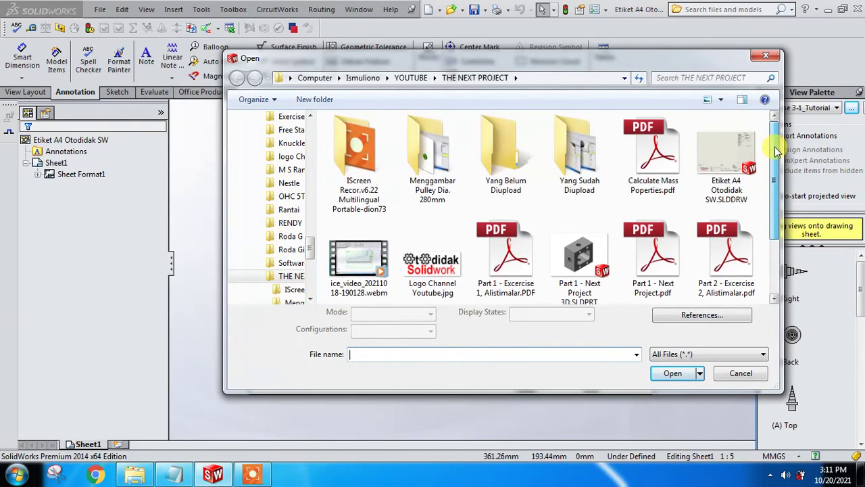
left_click(420, 78)
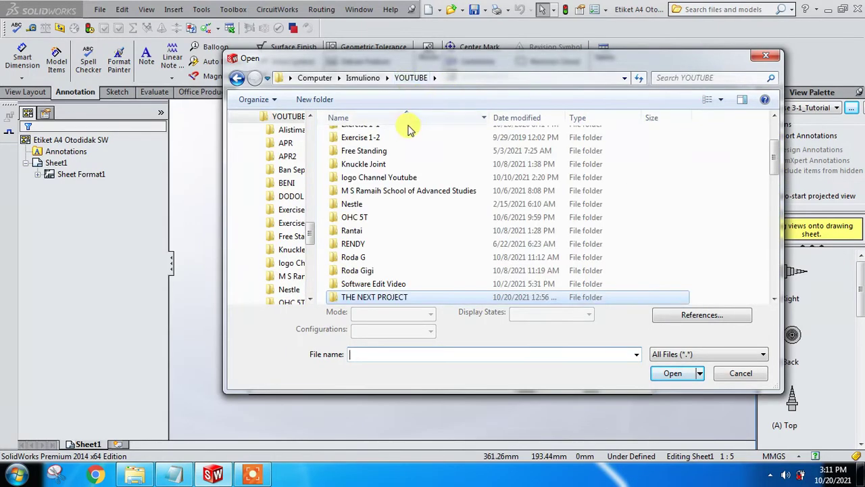
left_click_drag(776, 155, 770, 102)
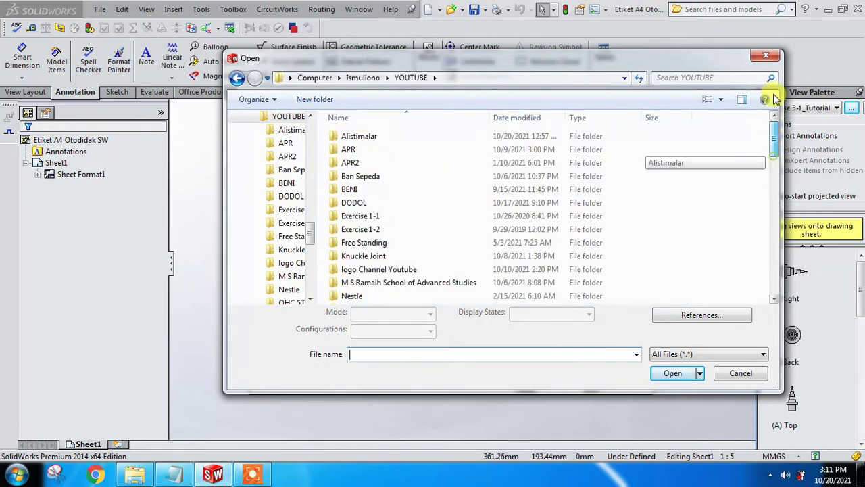
double_click(377, 140)
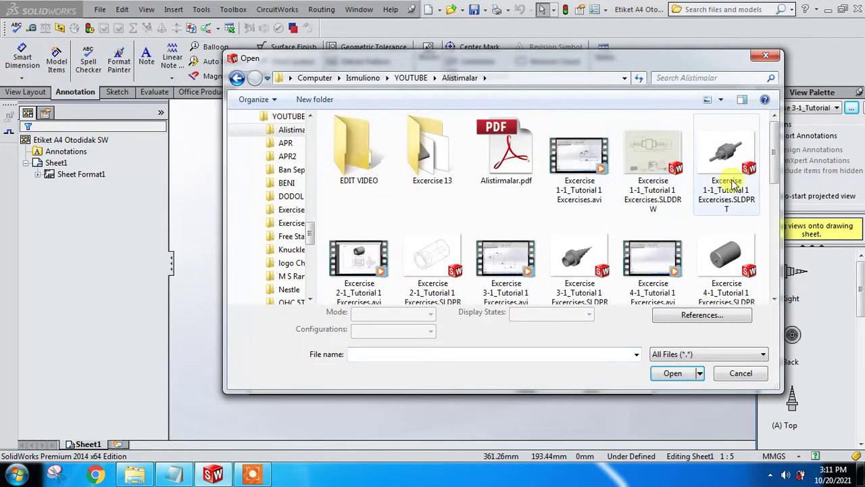
left_click_drag(775, 151, 772, 177)
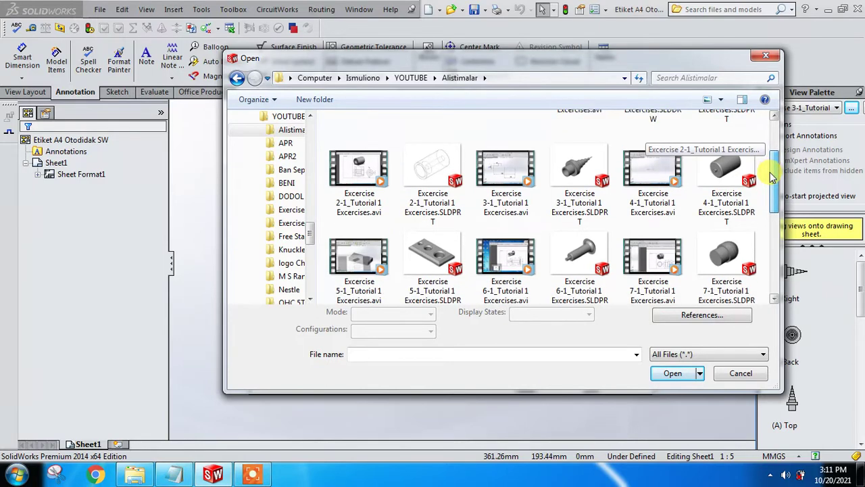
left_click(723, 185)
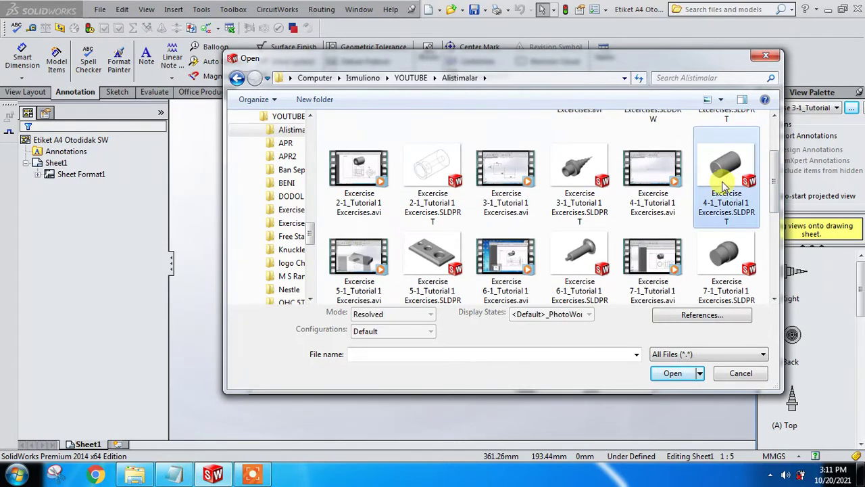
left_click(675, 372)
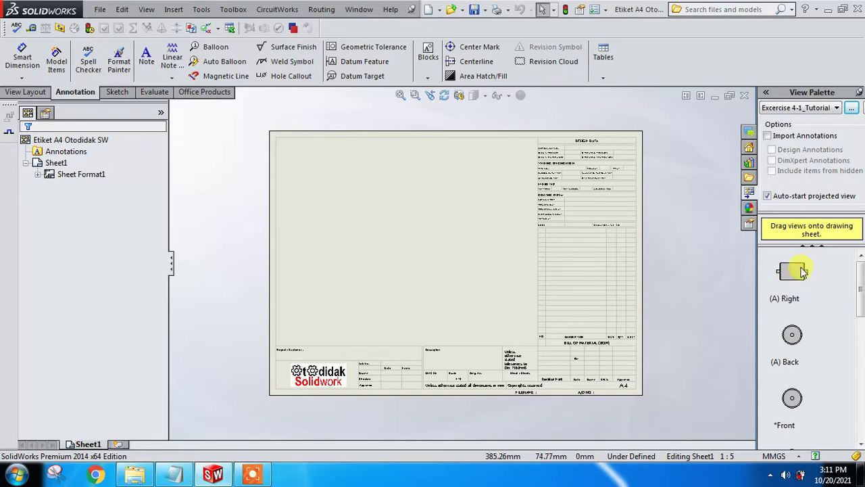
- Place the roller's Right view, with a projected isometric above and circular end view beside it
left_click_drag(802, 271, 333, 244)
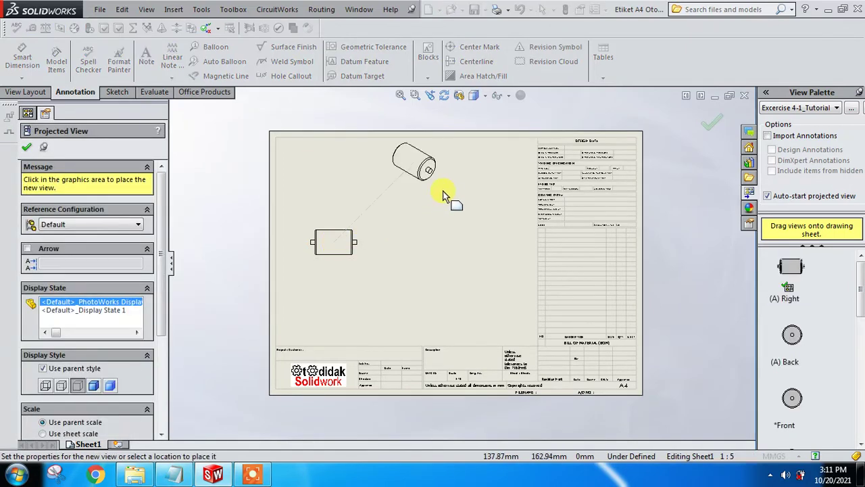
left_click(422, 201)
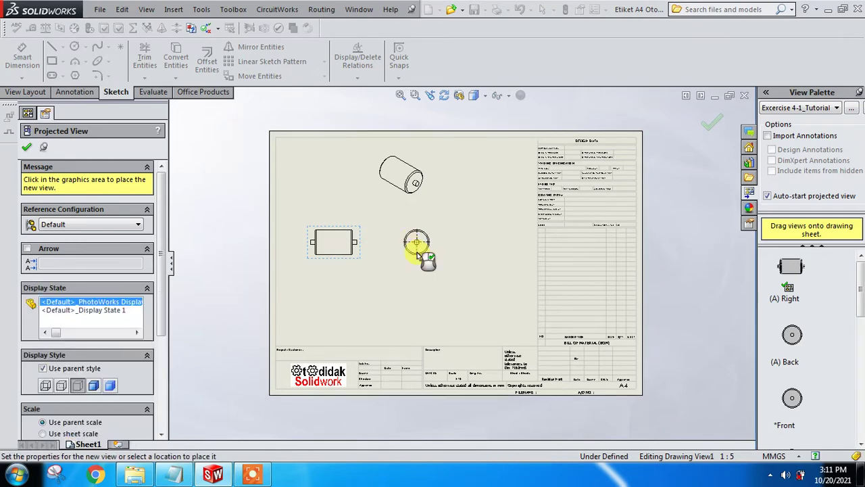
left_click(417, 252)
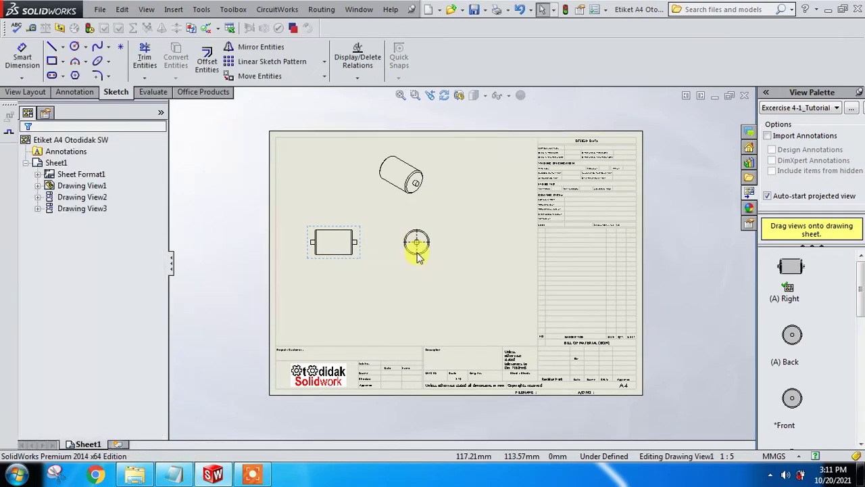
scroll(382, 215, "down", 2)
- Make the isometric view shaded with a custom 1:2 scale
left_click(392, 211)
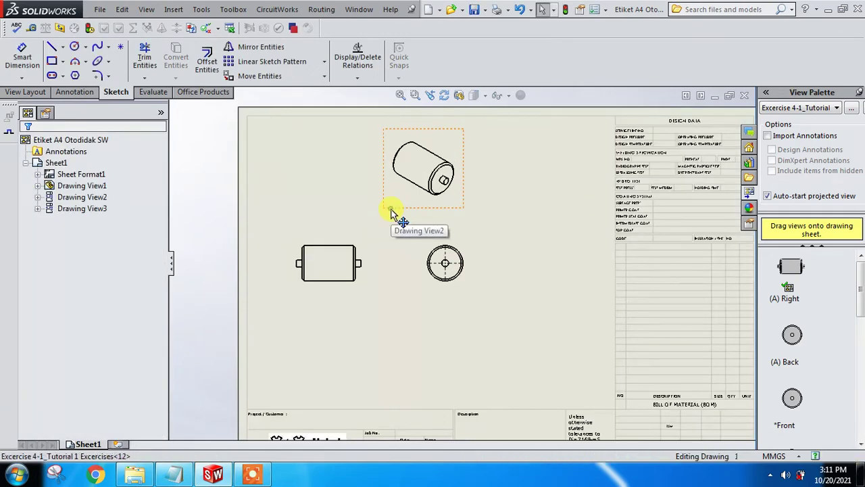
left_click_drag(165, 228, 106, 280)
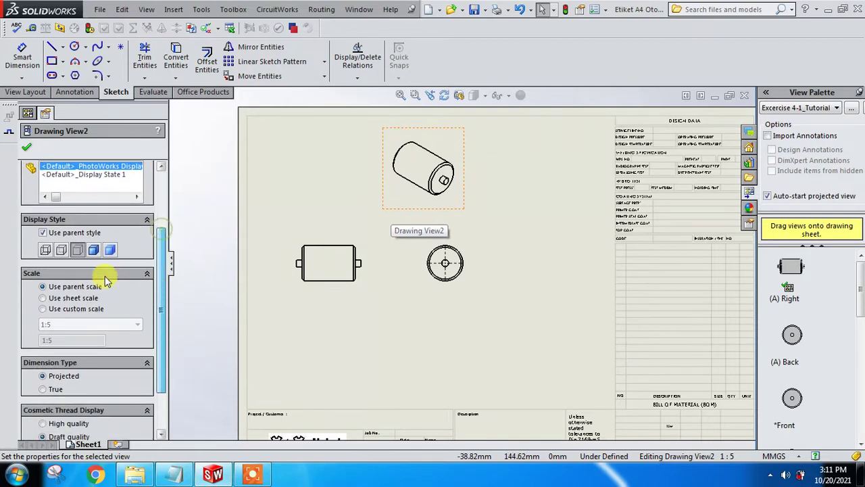
left_click(93, 250)
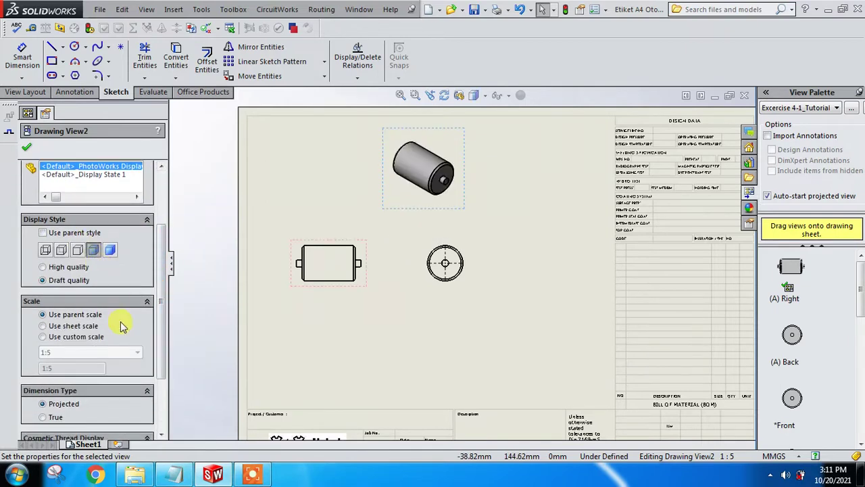
left_click(50, 341)
left_click(62, 351)
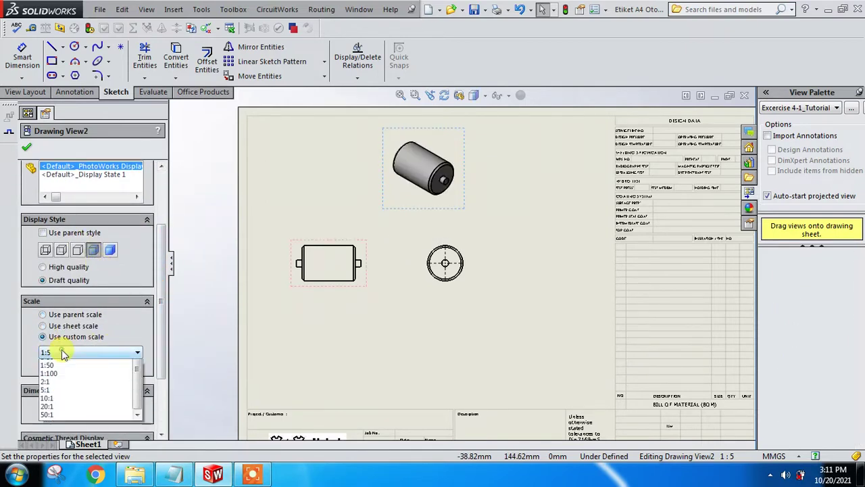
left_click(67, 383)
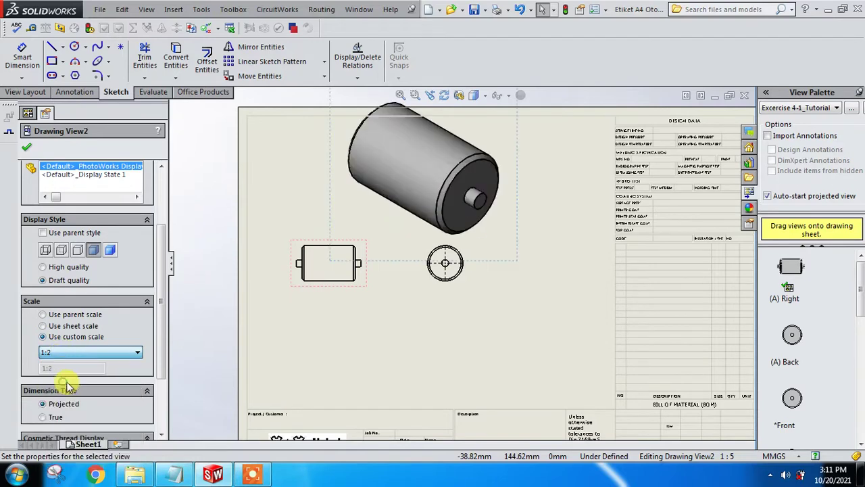
- Set the front view scale to 1:2
left_click(343, 283)
left_click_drag(164, 295, 164, 377)
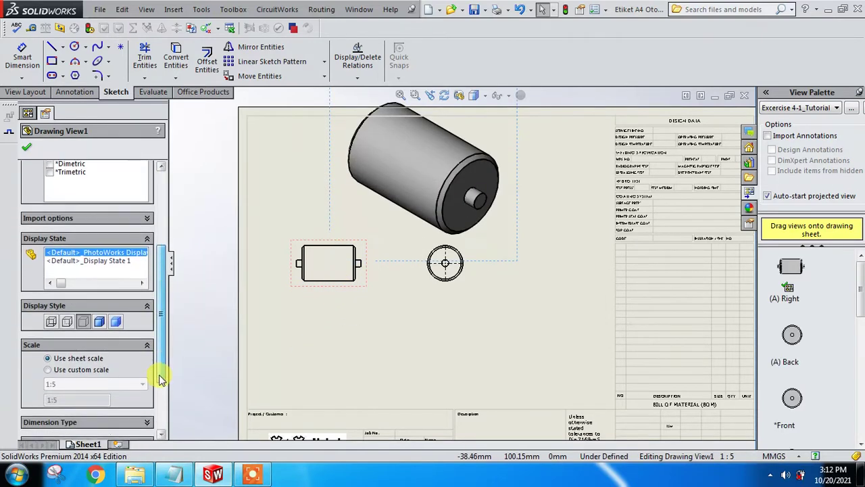
left_click(71, 382)
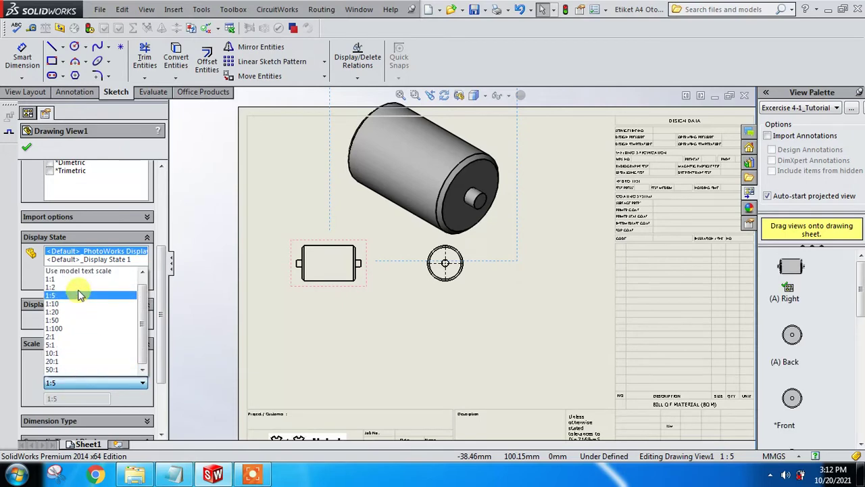
left_click(86, 292)
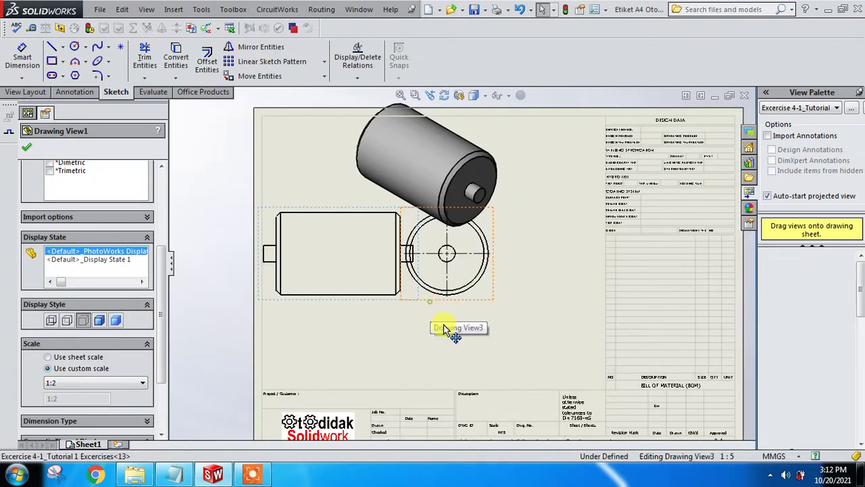
- Rearrange the front, side and isometric views into a neat layout on the sheet
left_click(551, 338)
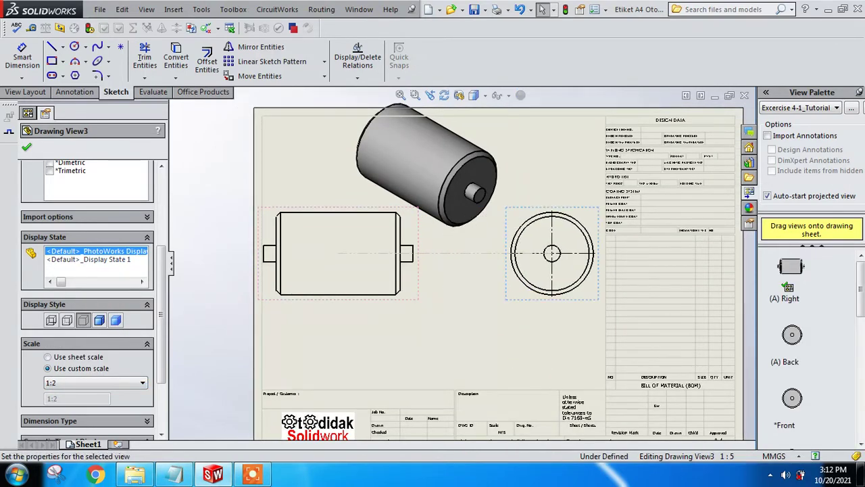
left_click(418, 303)
mouse_move(424, 300)
left_mouse_down()
mouse_move(446, 352)
mouse_move(480, 351)
left_mouse_up()
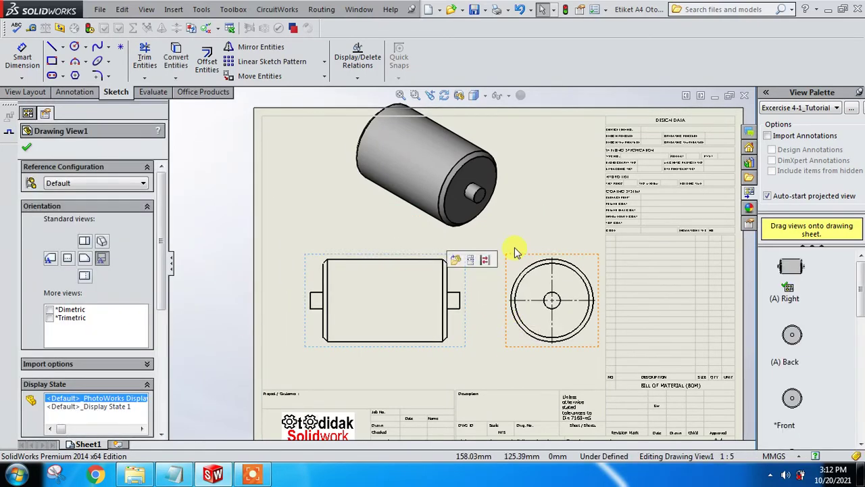
left_click_drag(507, 256, 486, 257)
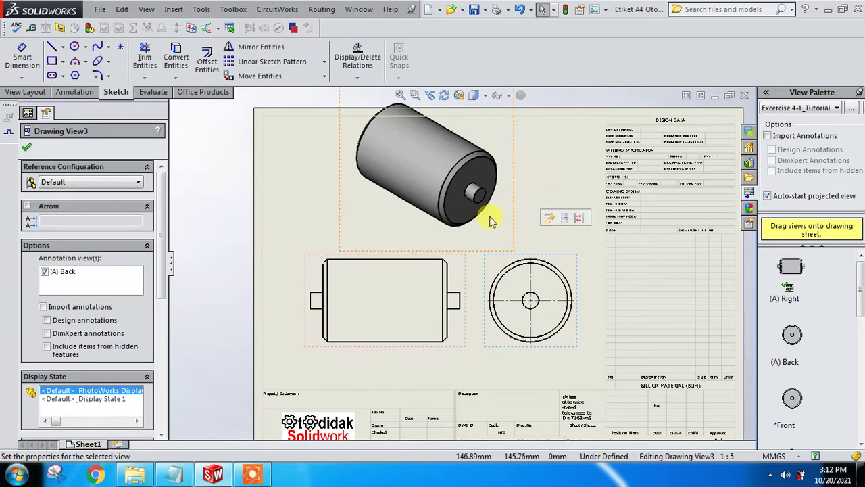
left_click_drag(340, 220, 297, 236)
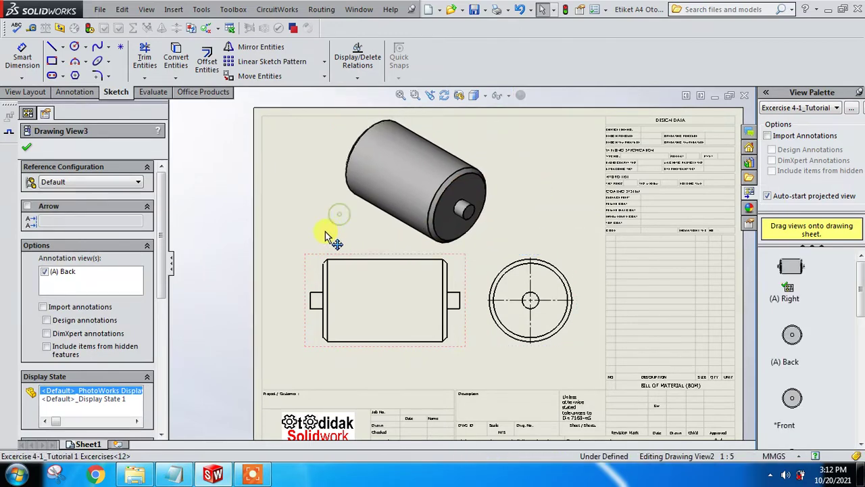
left_click_drag(409, 354, 403, 363)
left_click(404, 361)
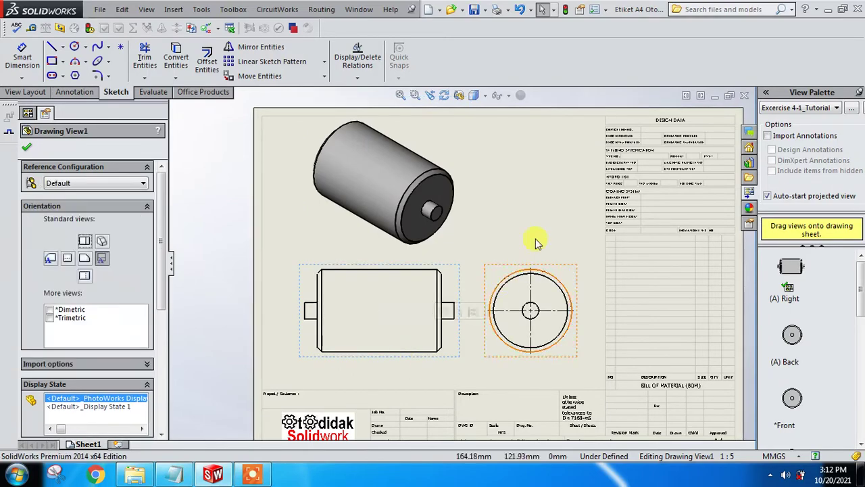
scroll(498, 276, "up", 2)
scroll(419, 318, "down", 2)
scroll(396, 338, "down", 2)
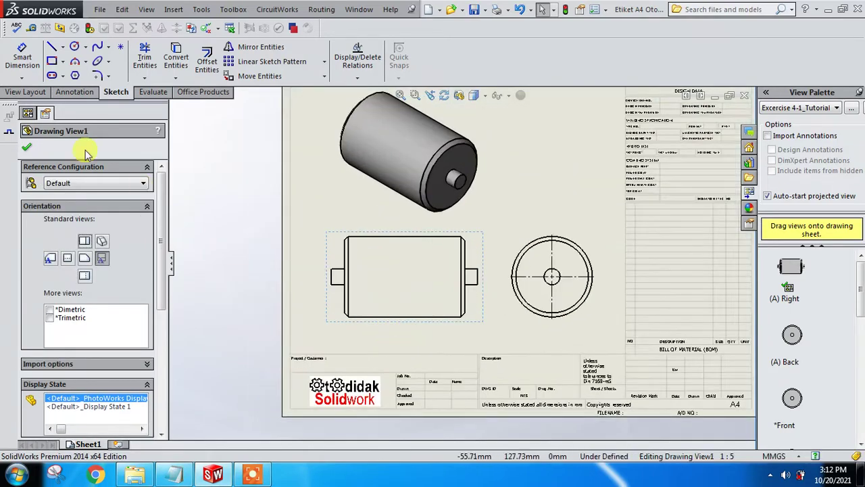
- Dimension the roller body length as 150 above the front view
left_click(22, 56)
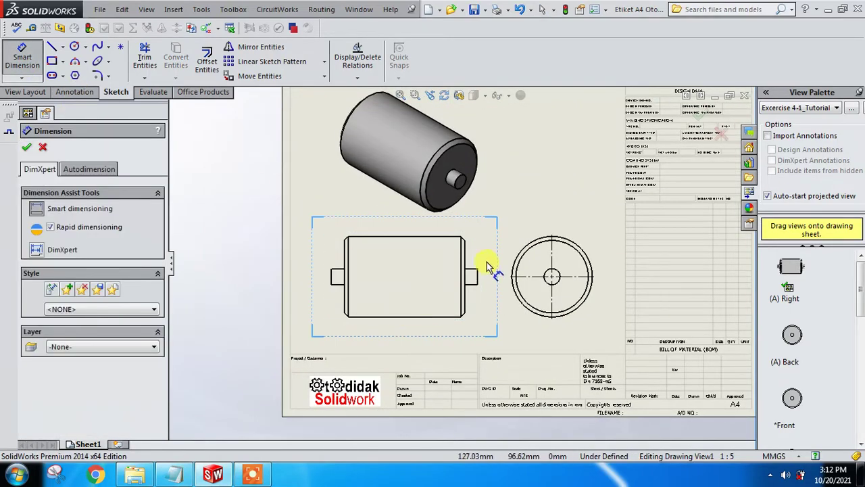
scroll(483, 263, "down", 1)
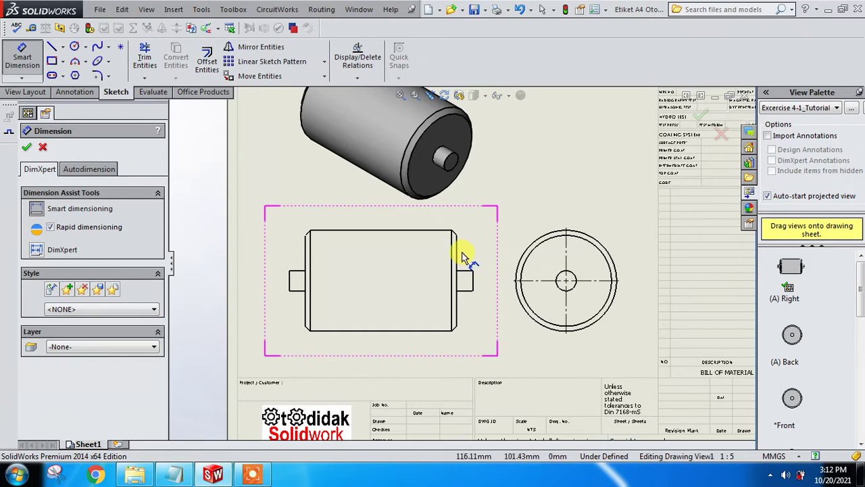
left_click(305, 253)
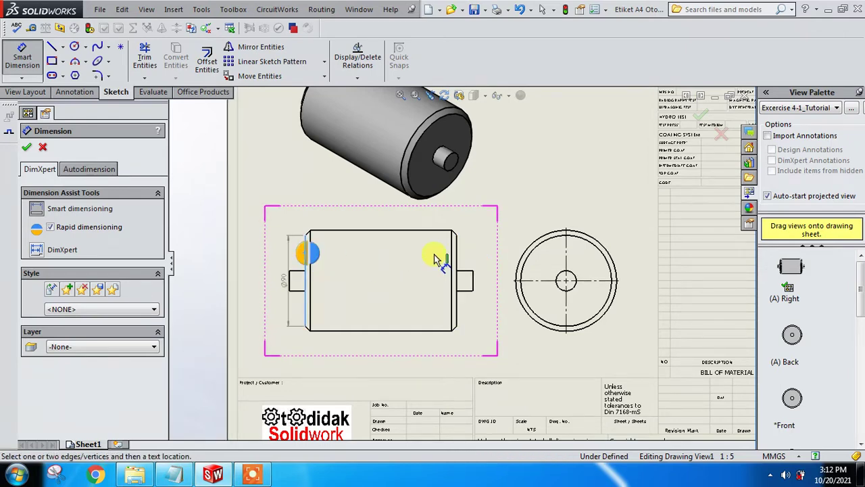
scroll(436, 258, "down", 2)
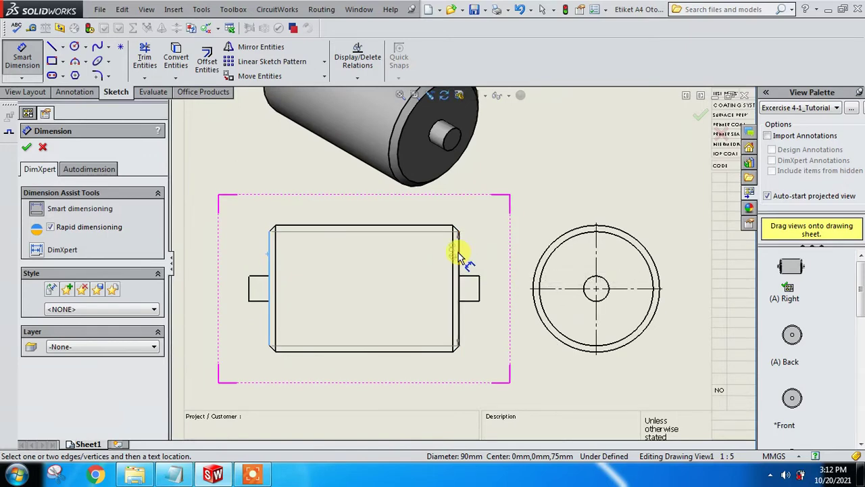
left_click(457, 256)
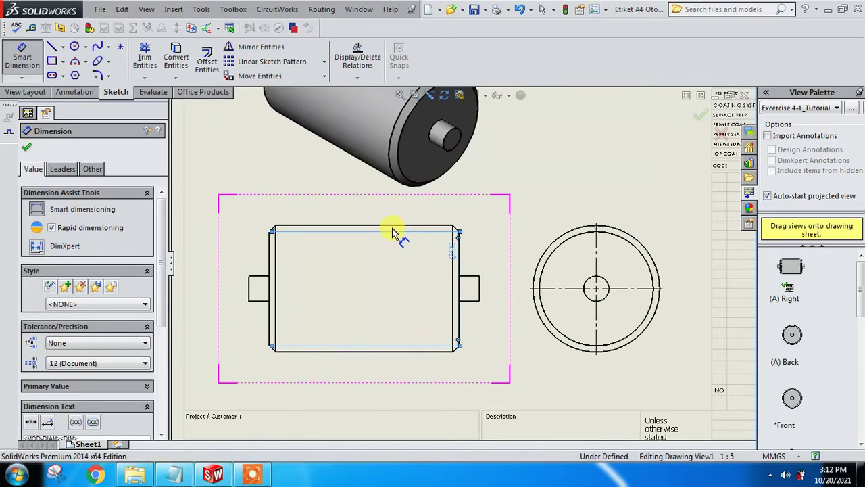
key("Escape")
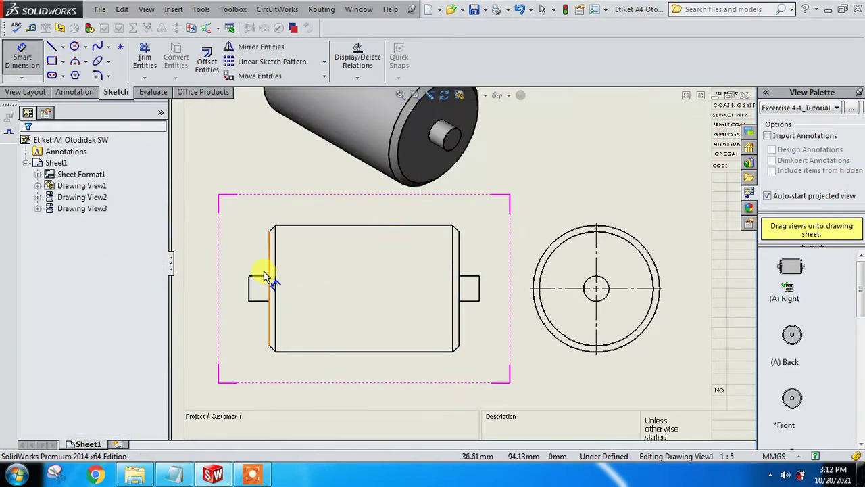
left_click(270, 276)
scroll(452, 307, "down", 1)
scroll(456, 302, "down", 1)
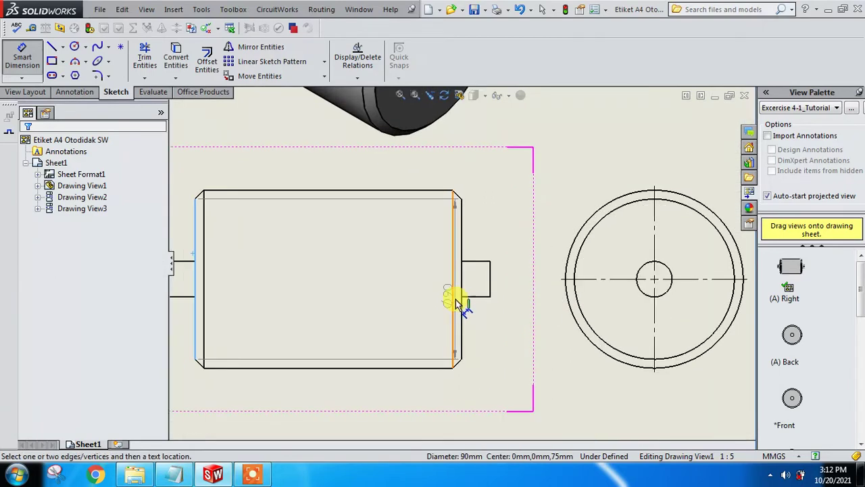
left_click(464, 331)
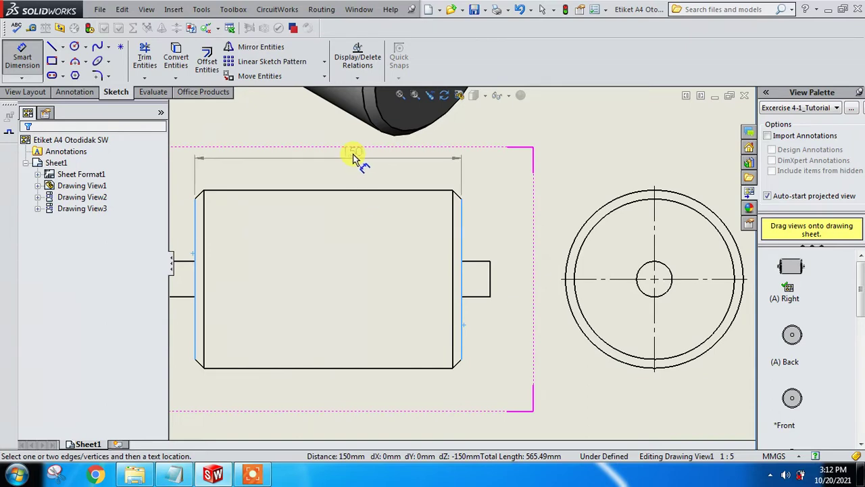
left_click(325, 160)
scroll(355, 233, "up", 2)
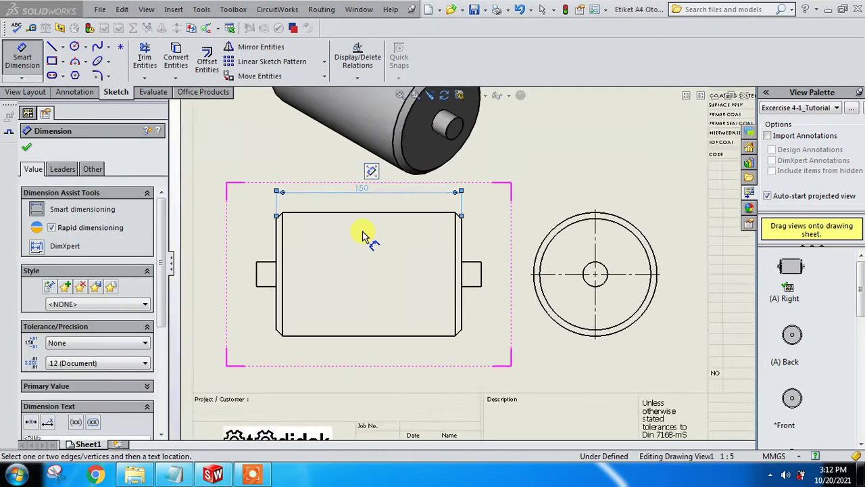
scroll(358, 262, "up", 1)
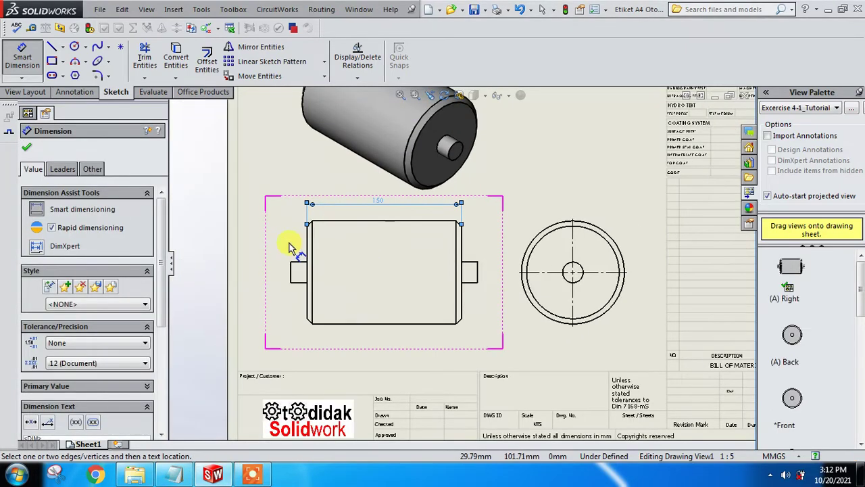
scroll(287, 245, "down", 1)
scroll(301, 248, "down", 1)
key("Escape")
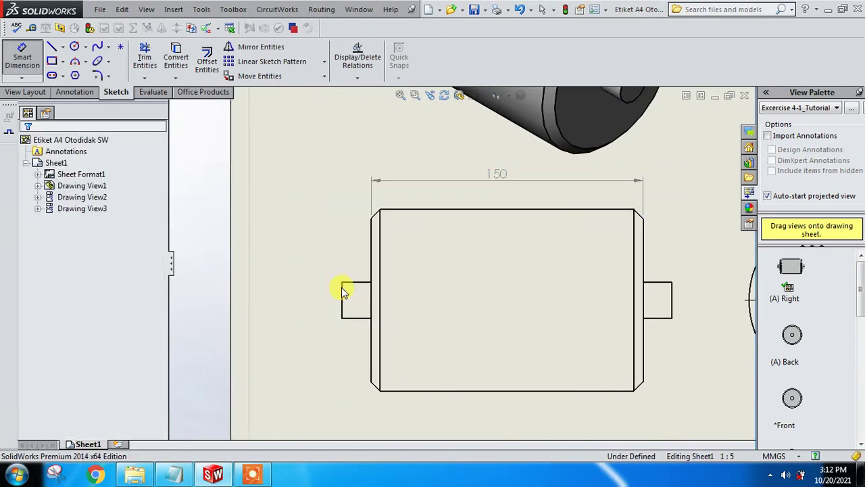
- Add the 16 left shaft length dimension above the view
key("Return")
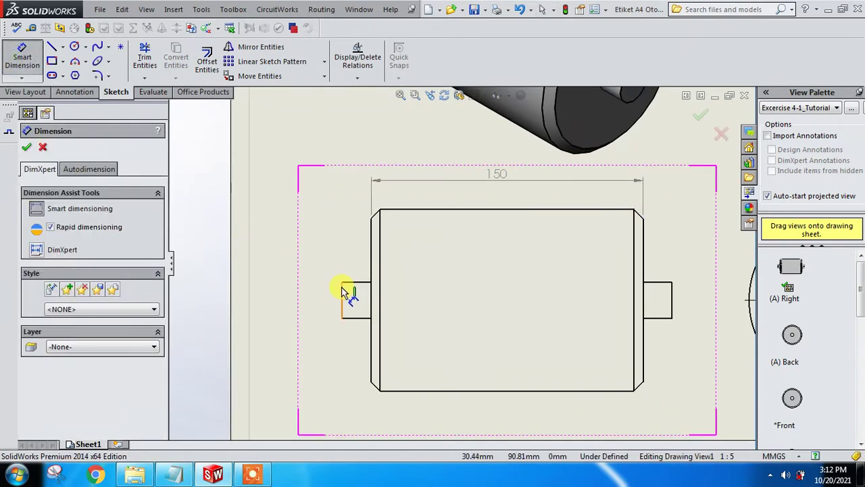
left_click(344, 288)
left_click(371, 253)
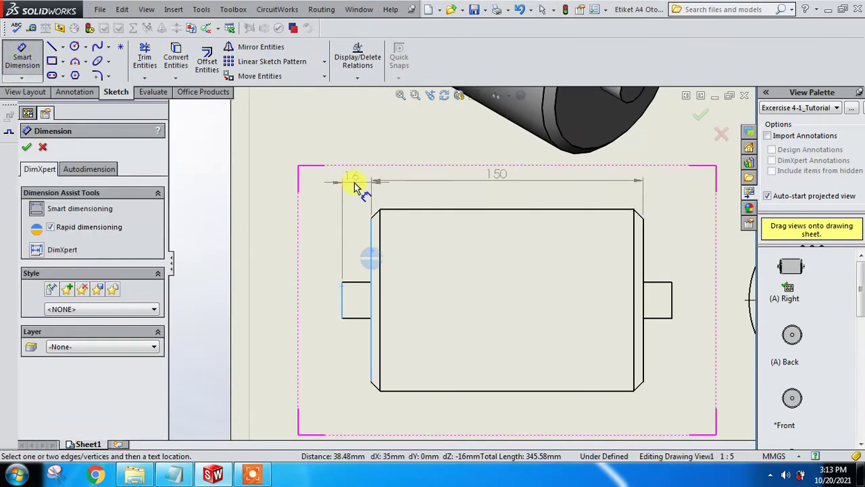
scroll(355, 192, "down", 1)
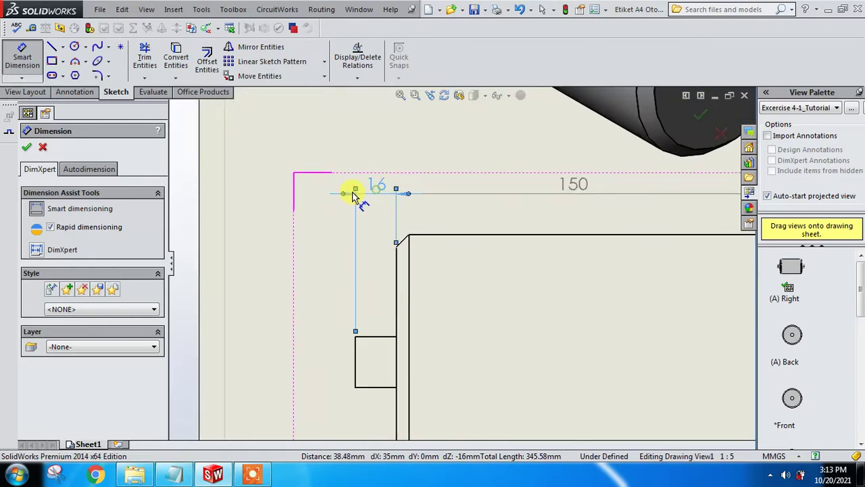
left_click(347, 188)
left_click(331, 243)
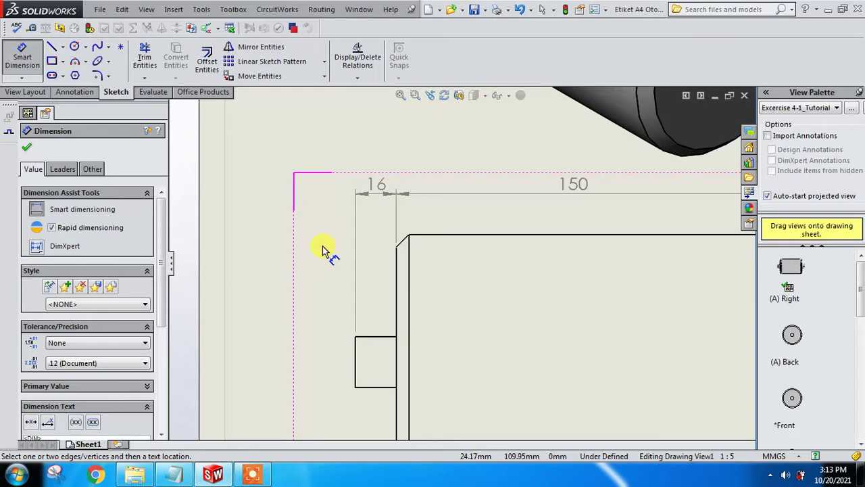
- Add the 182 overall length dimension below the front view
scroll(323, 250, "up", 2)
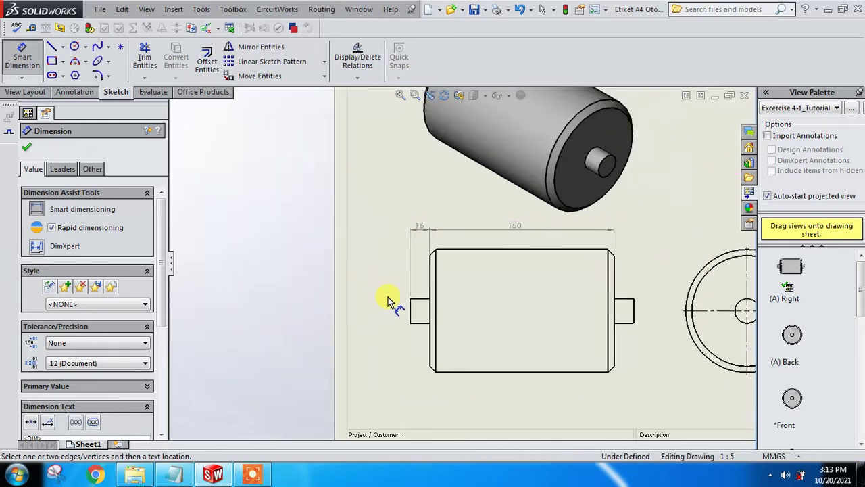
left_click(414, 316)
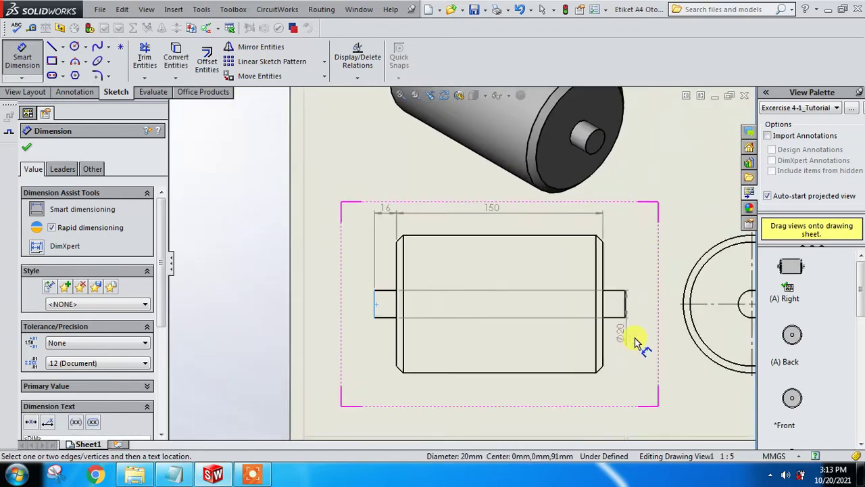
scroll(633, 344, "down", 1)
left_click(629, 311)
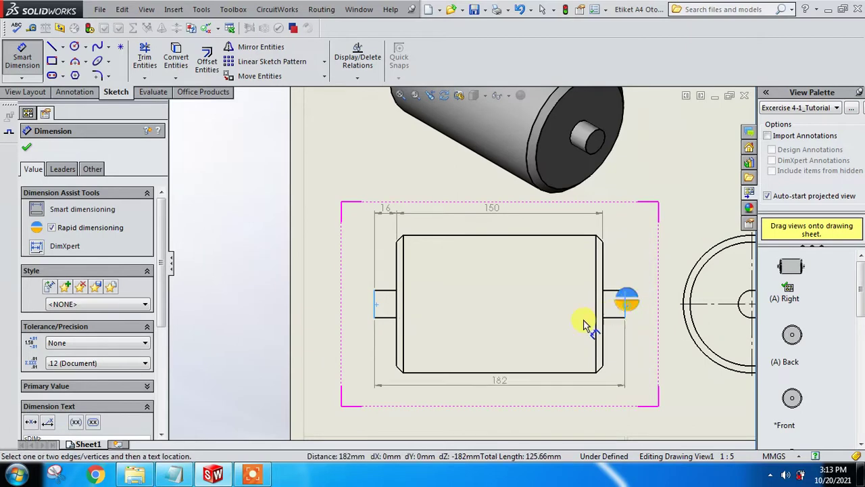
scroll(517, 337, "up", 1)
scroll(492, 361, "down", 1)
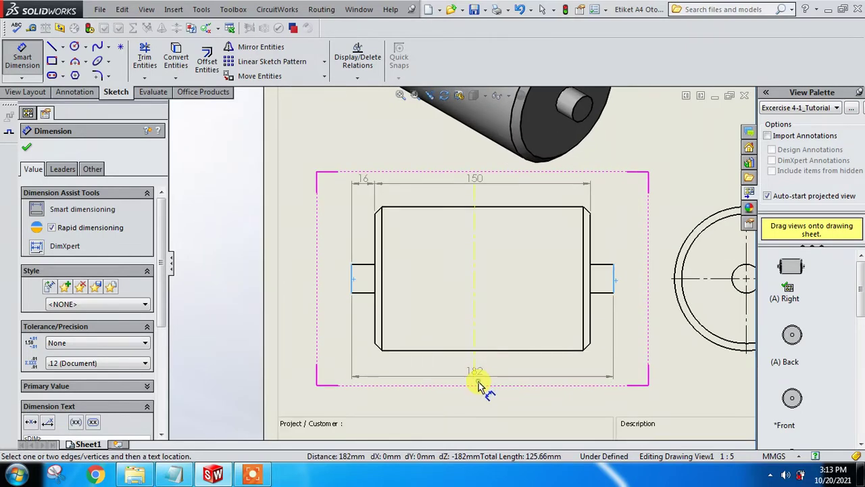
left_click(478, 385)
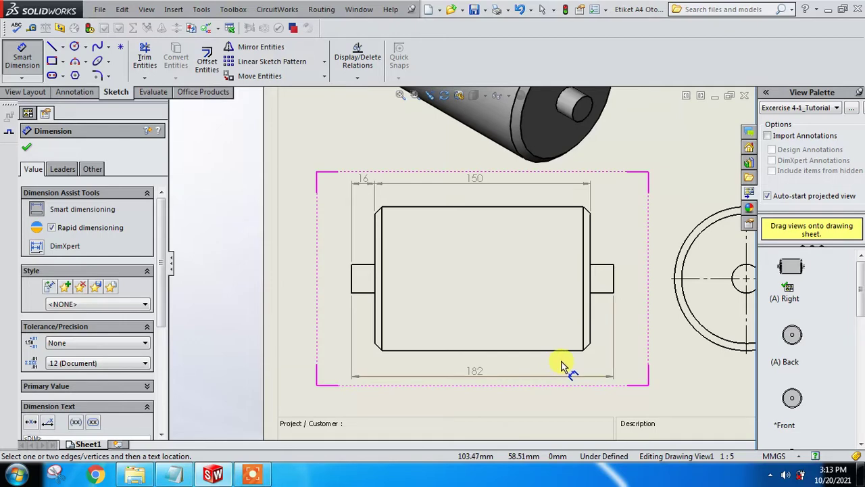
- Dimension the body's top and bottom edges as Ø100, placed right of the body
left_click(521, 207)
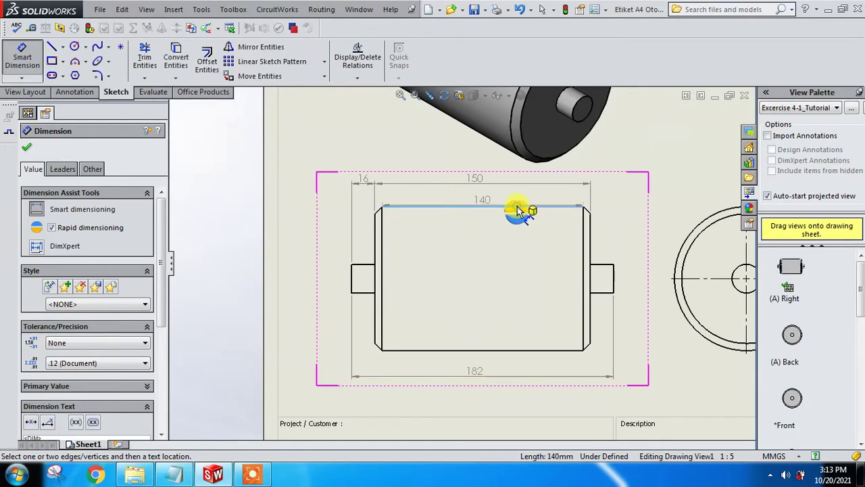
left_click(527, 351)
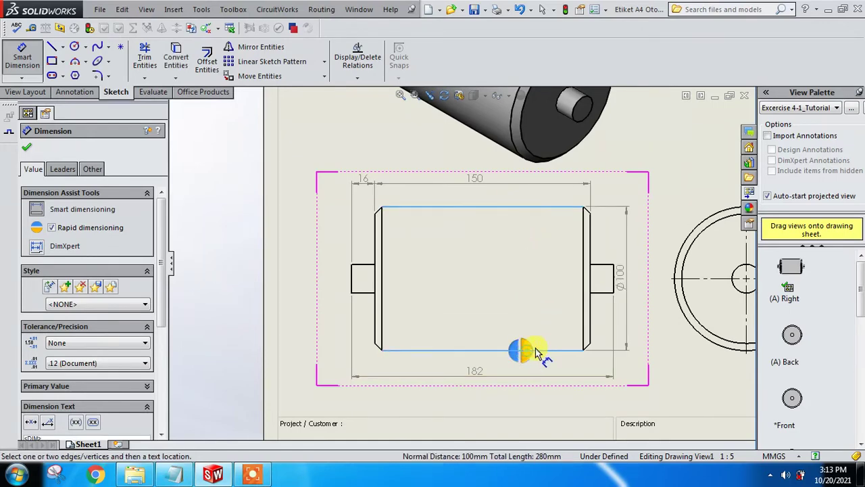
left_click(644, 279)
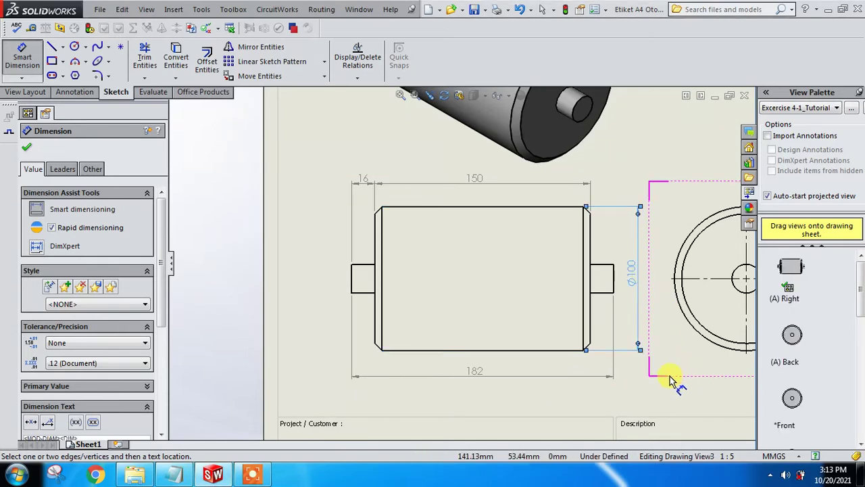
scroll(612, 245, "down", 2)
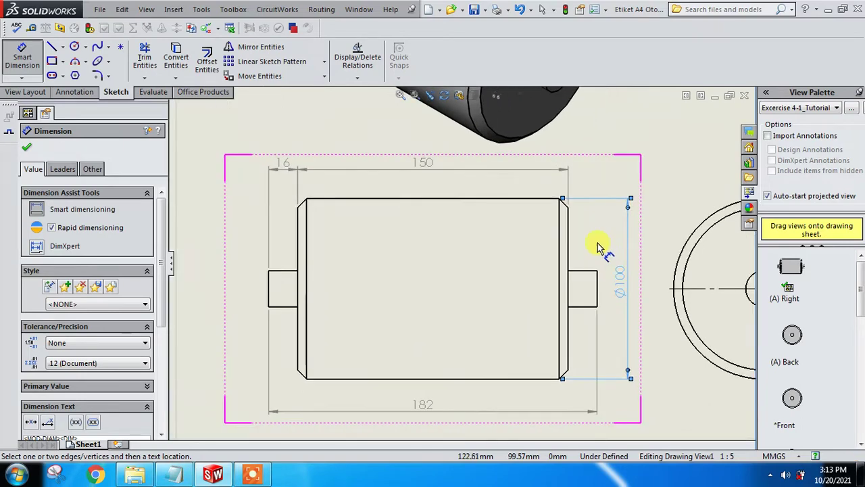
scroll(598, 216, "down", 2)
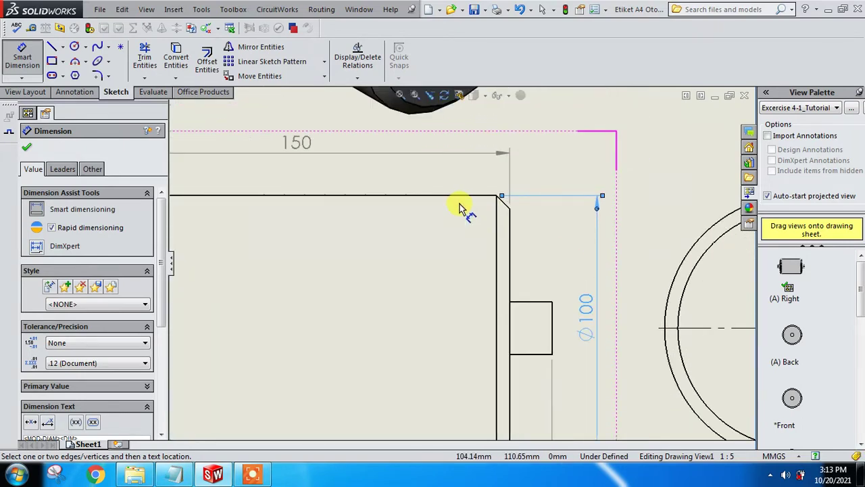
scroll(459, 207, "down", 1)
- Add a 45° angle dimension to the body's chamfer
left_click(521, 210)
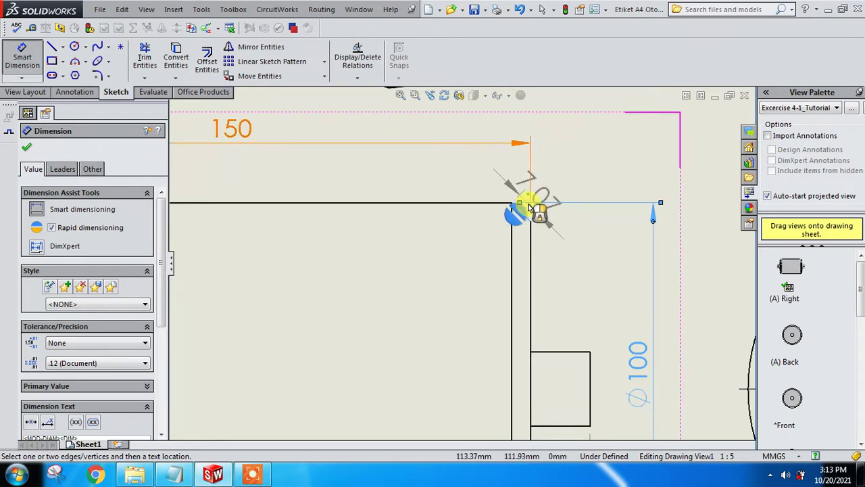
left_click(530, 233)
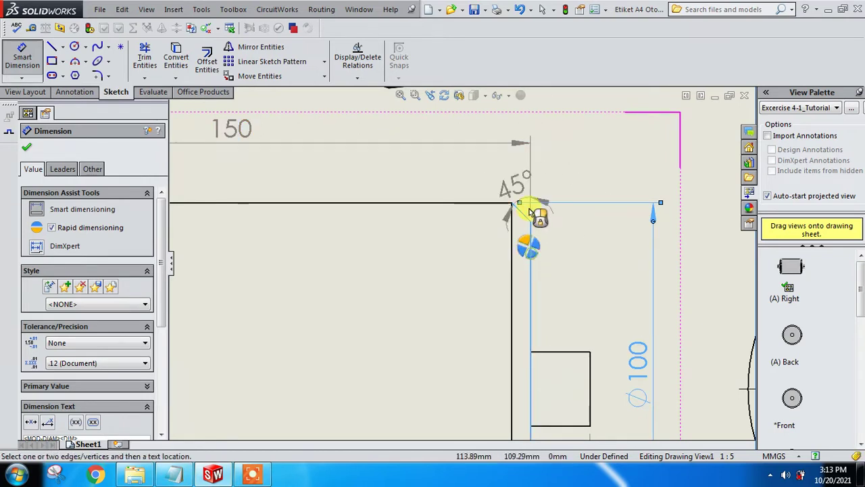
left_click(495, 168)
scroll(421, 256, "up", 2)
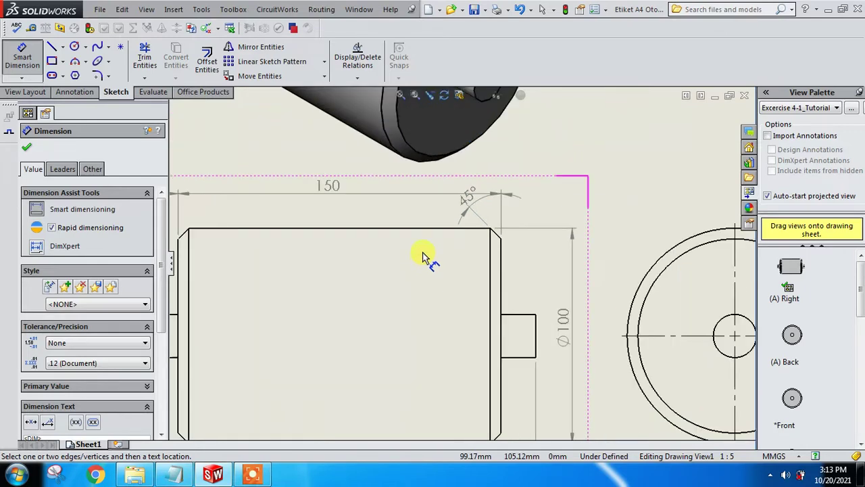
scroll(358, 203, "up", 1)
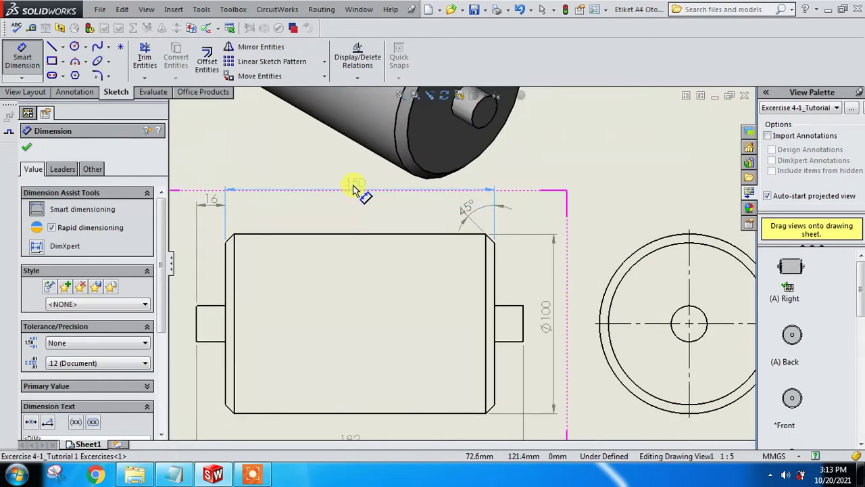
scroll(226, 205, "down", 2)
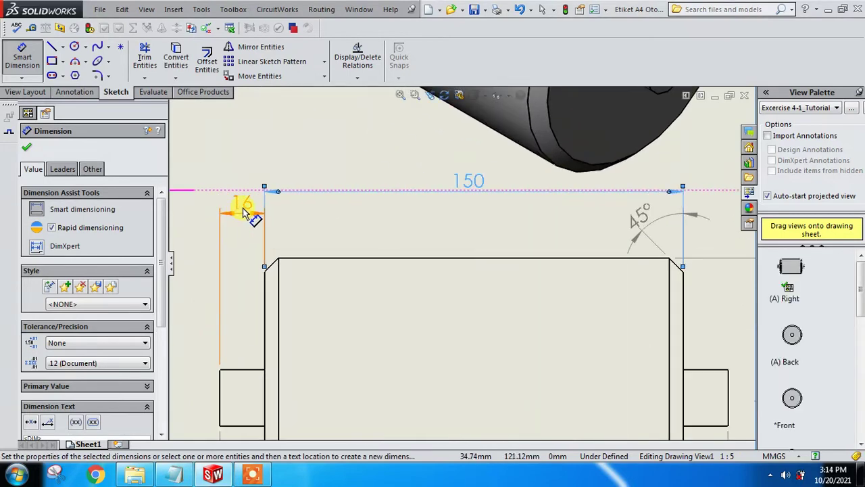
- Move the 16 dimension up level with the 150 dimension
left_click_drag(245, 212, 247, 190)
scroll(351, 182, "up", 1)
scroll(405, 237, "up", 1)
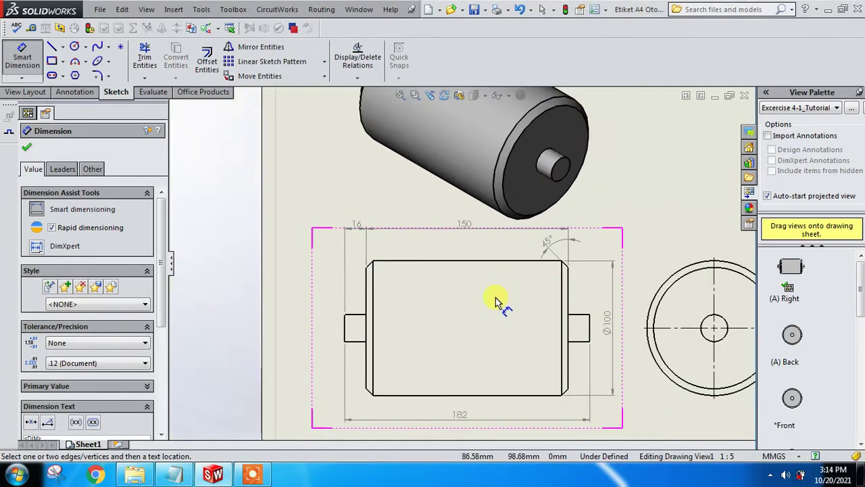
scroll(533, 331, "up", 1)
scroll(587, 361, "down", 1)
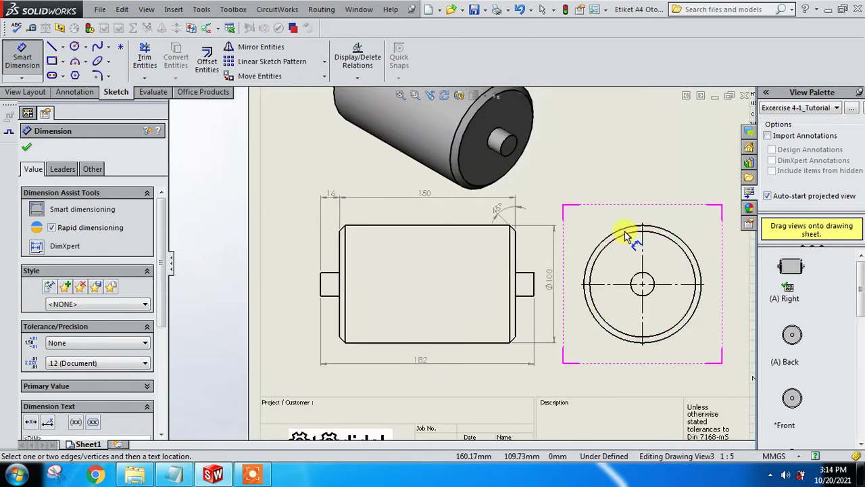
scroll(668, 282, "down", 1)
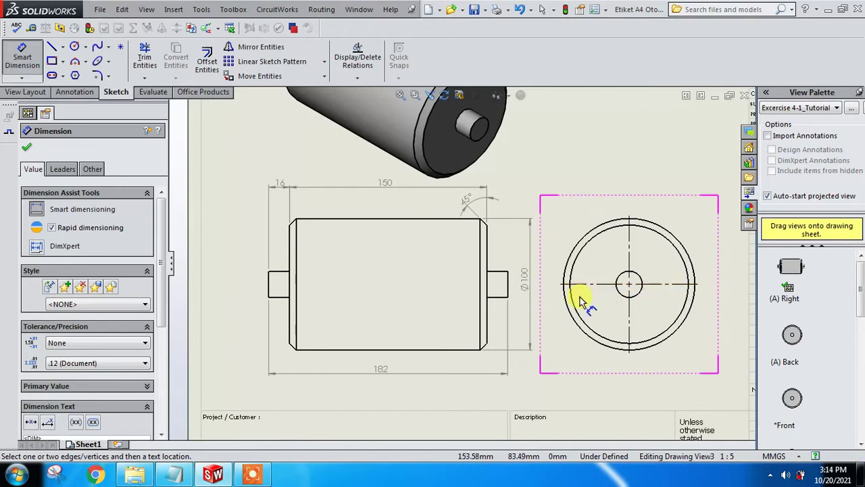
scroll(578, 318, "down", 1)
- Add Ø20 diameter dimensions to the right and left shaft ends
left_click(514, 274)
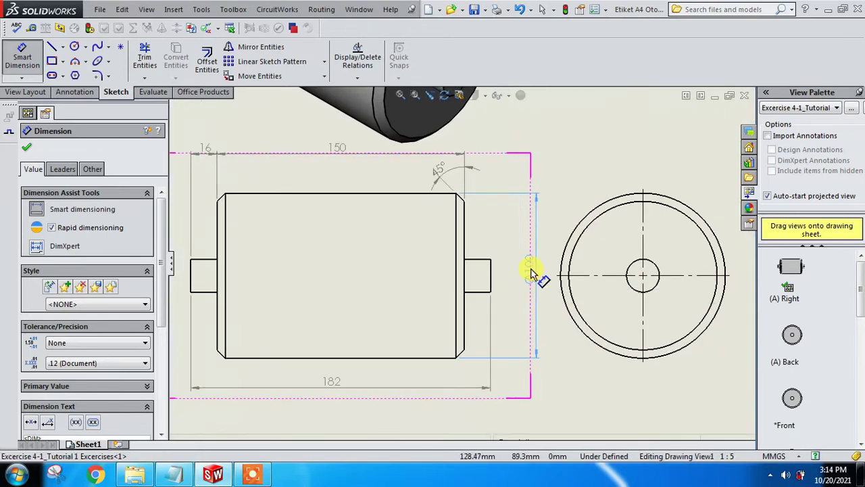
left_click(492, 279)
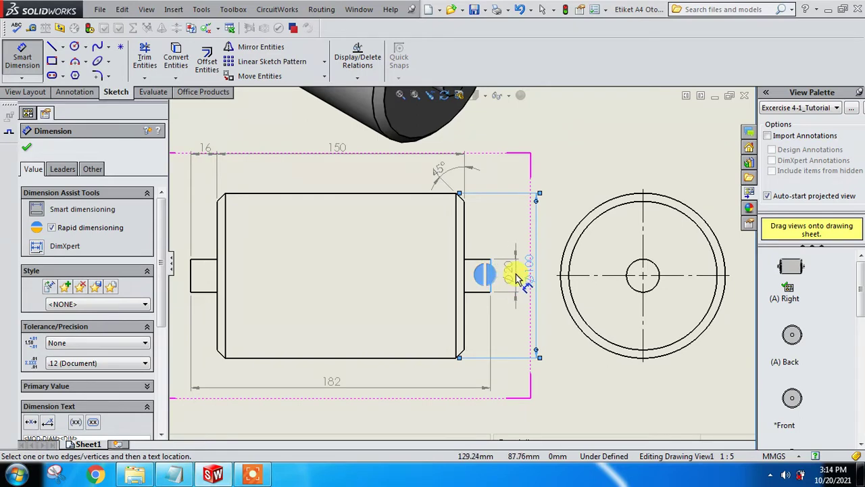
left_click(516, 277)
scroll(279, 319, "down", 2)
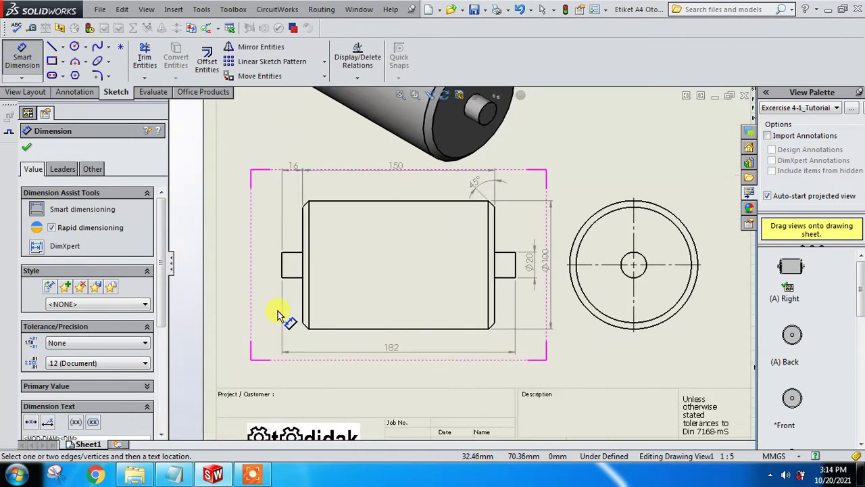
left_click(296, 256)
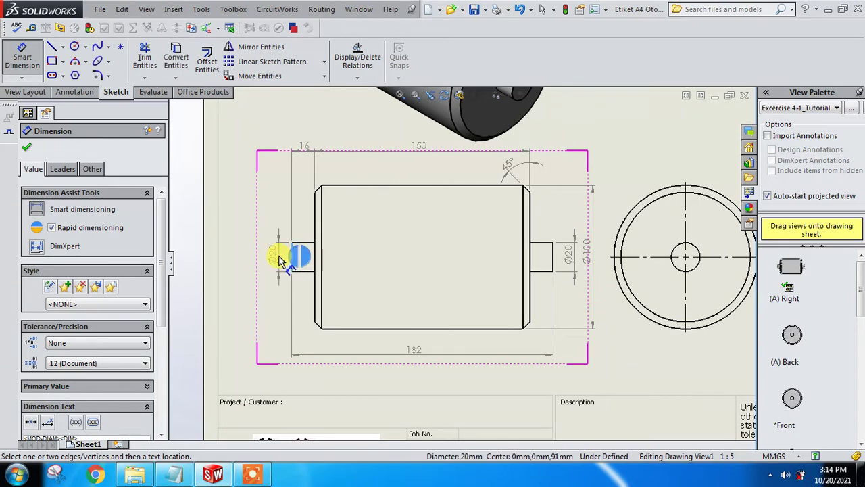
left_click(281, 259)
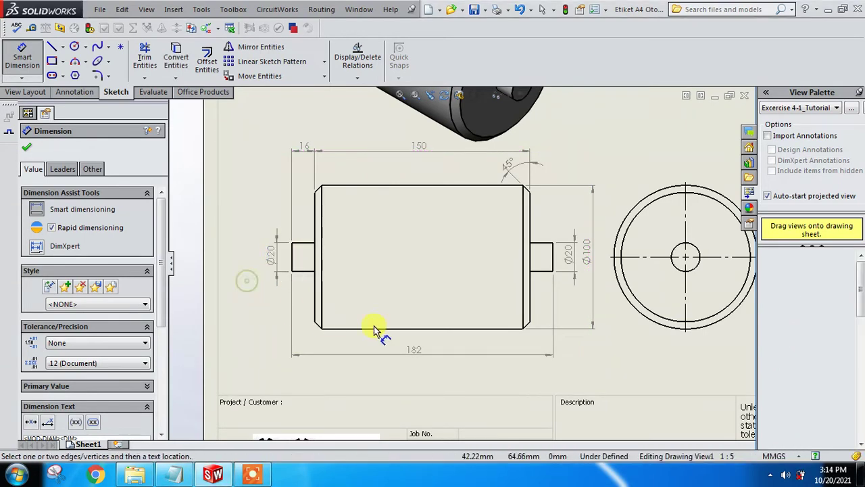
scroll(656, 347, "up", 1)
scroll(656, 348, "up", 1)
scroll(632, 282, "up", 1)
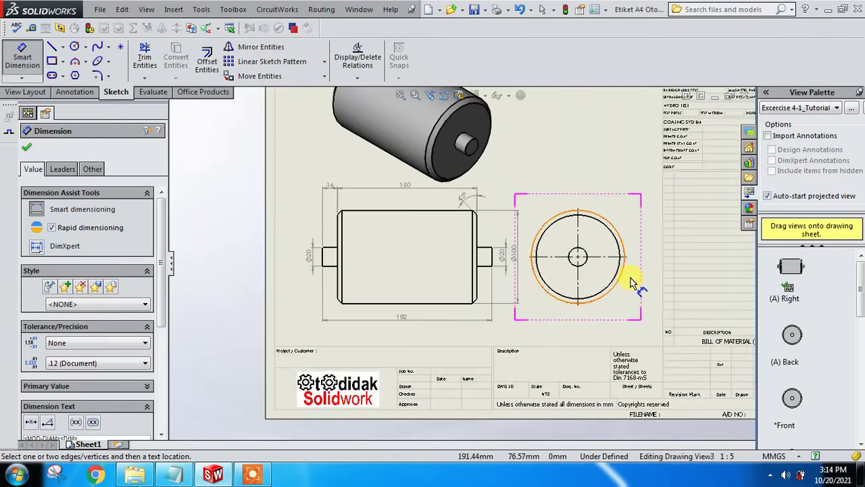
left_click(26, 147)
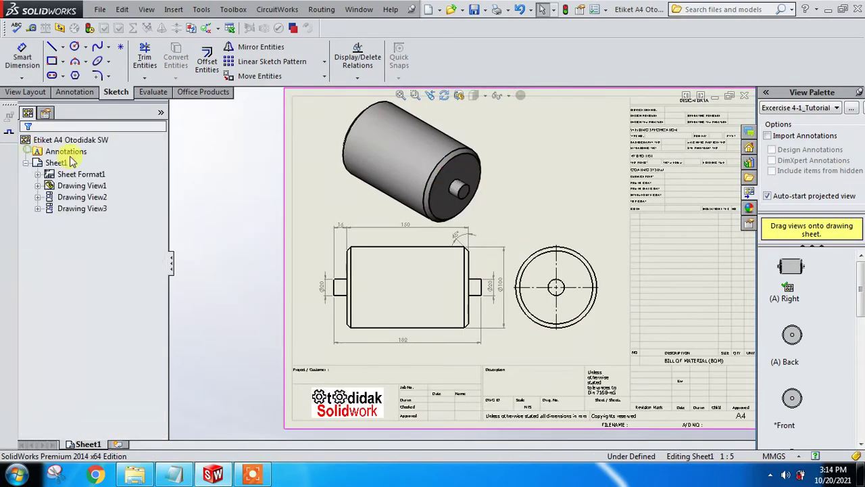
- Cancel a started detail view and begin a new text note instead
left_click(27, 92)
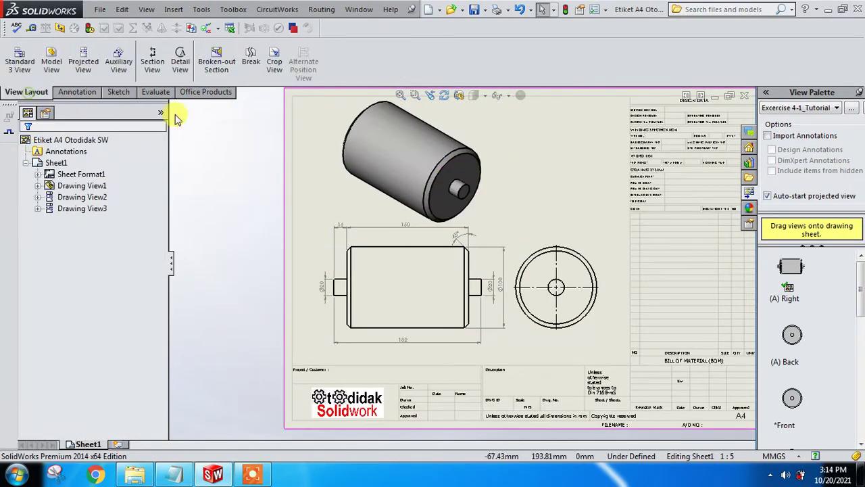
left_click(180, 66)
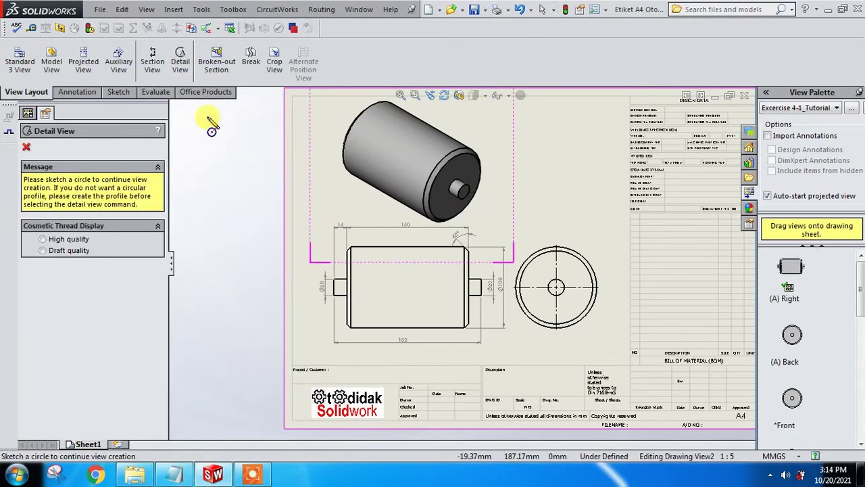
left_click(27, 146)
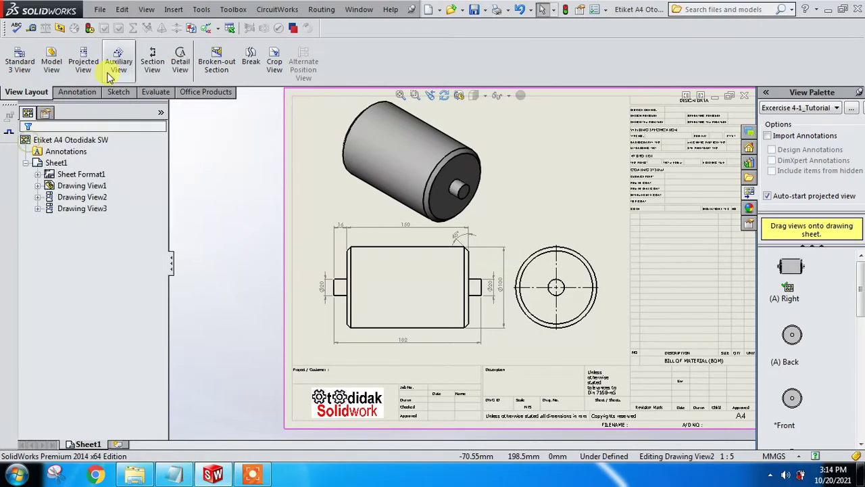
left_click(75, 92)
left_click(151, 62)
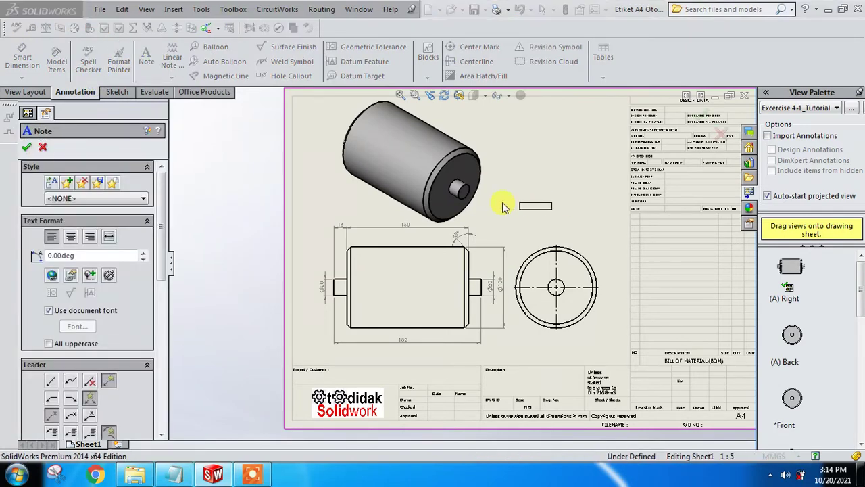
- Place a note reading 'PART 4, Excercise Alistimalar' right of the isometric view
left_click(494, 204)
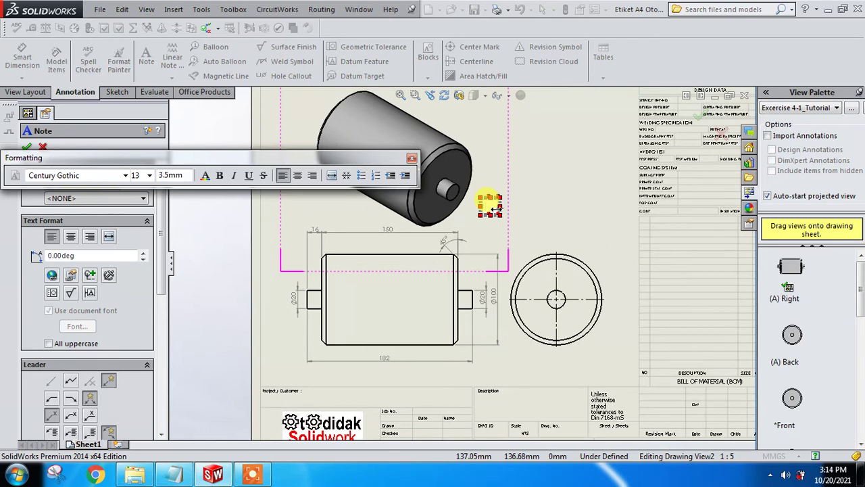
type("PA")
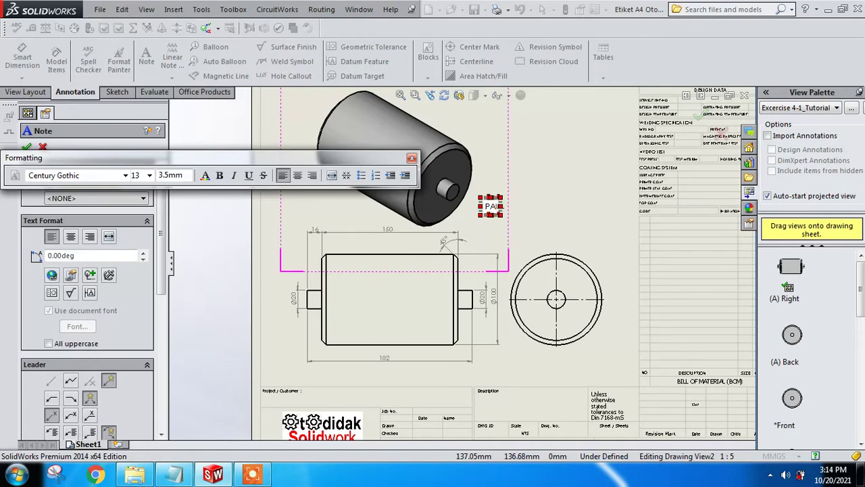
type("RT")
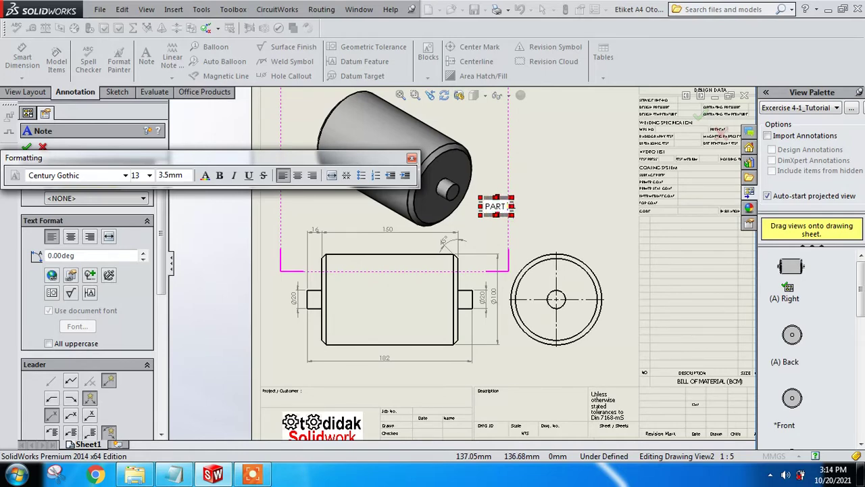
type(" 4, ")
type("E")
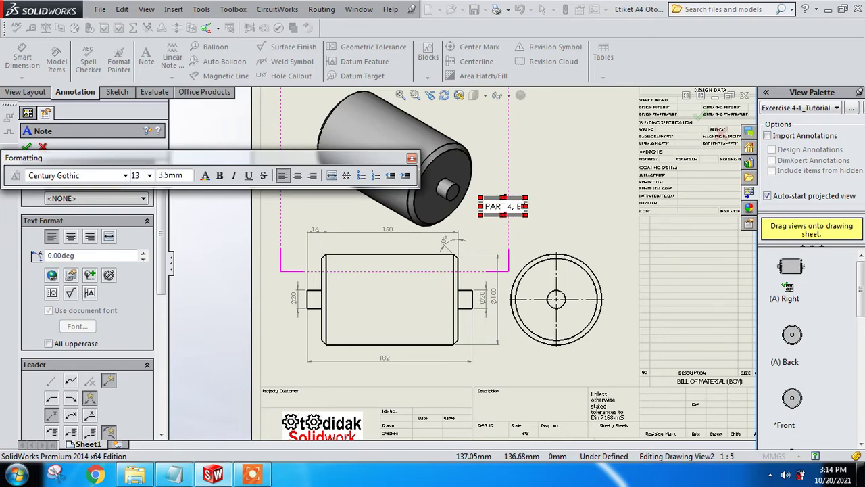
type("xcerci")
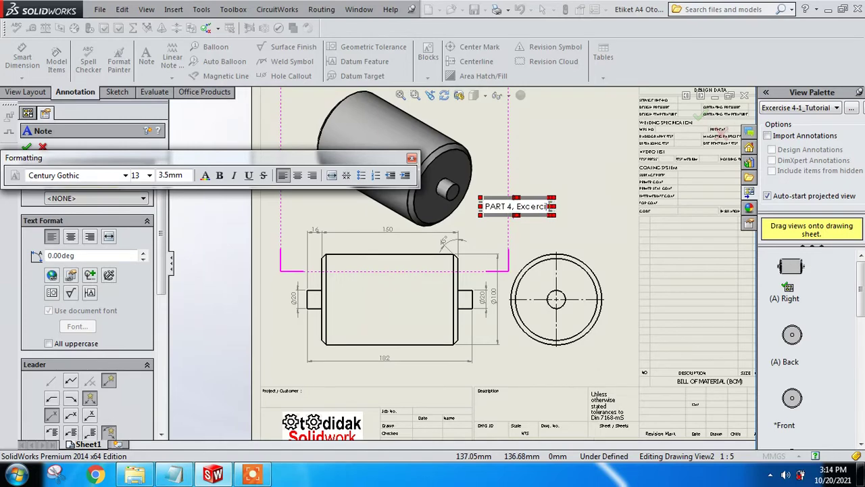
type("se Alisti")
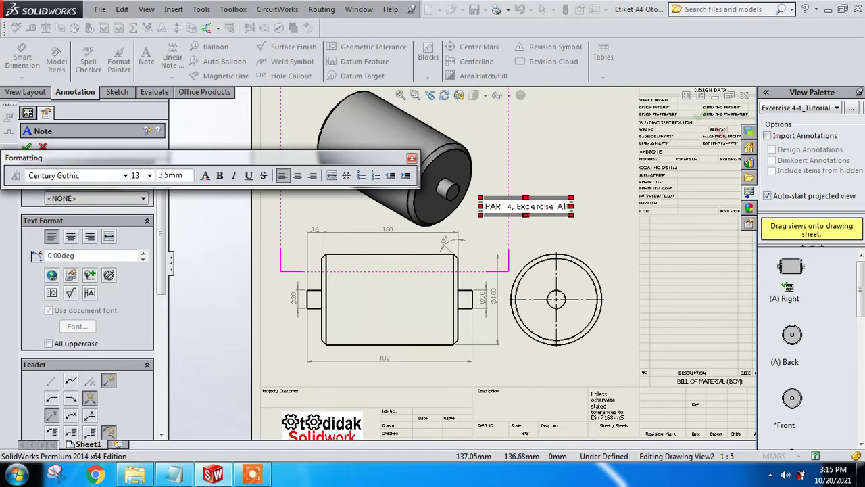
type("malar")
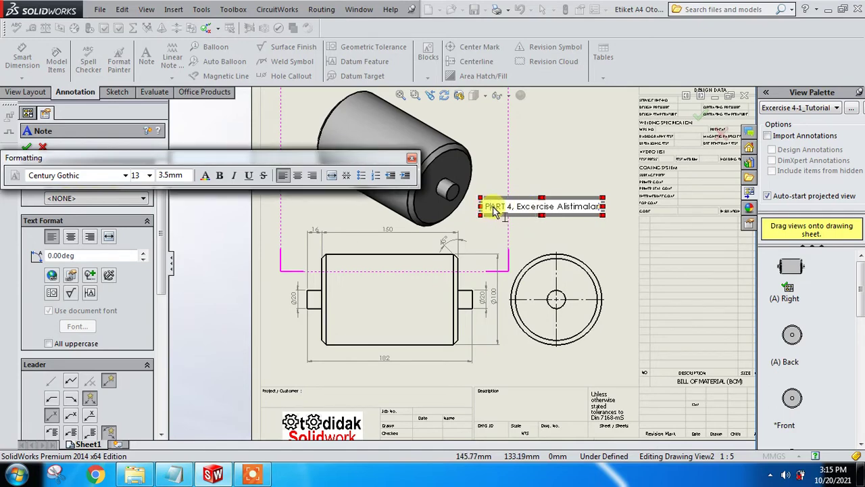
- Format the note as bold Arial Greek at size 16 and finish placing it
left_click_drag(487, 206, 600, 208)
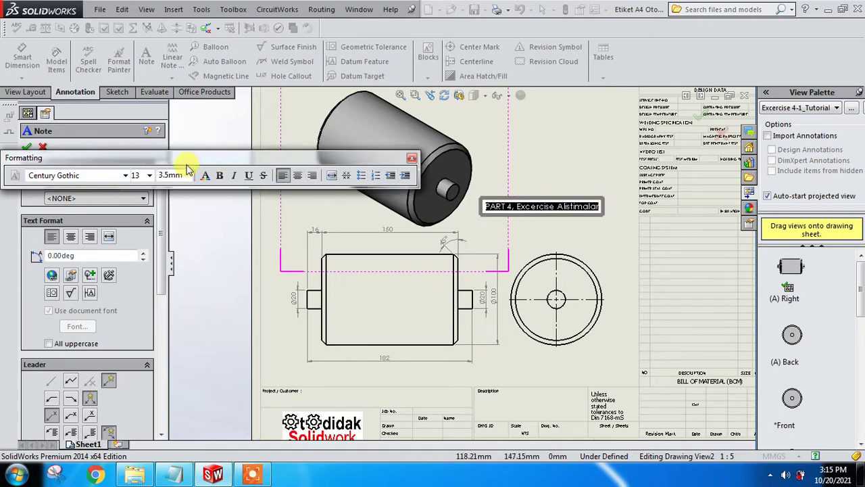
left_click(219, 175)
left_click(94, 175)
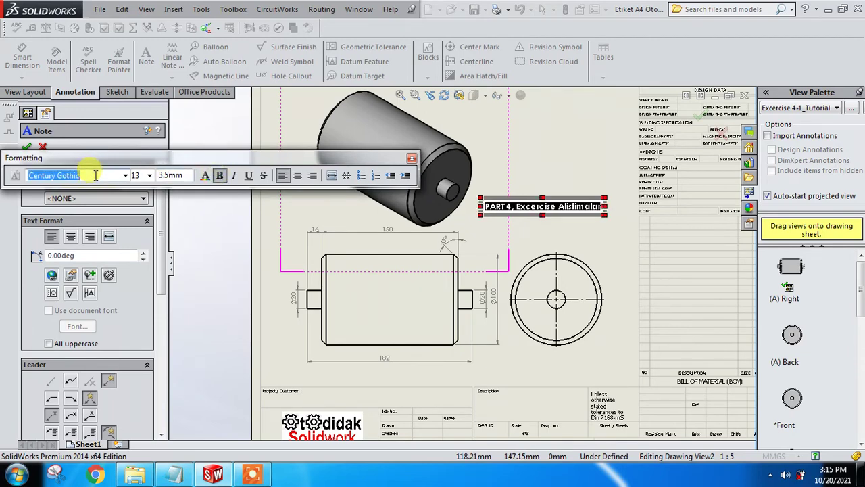
type("ar")
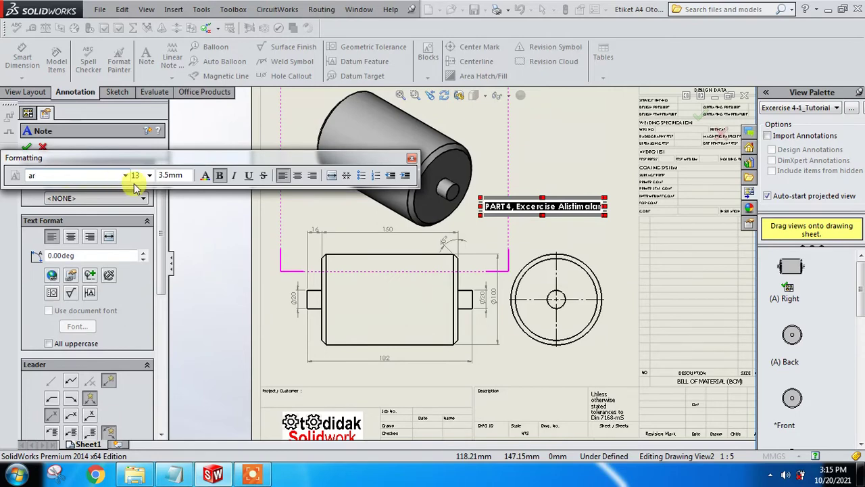
left_click(125, 175)
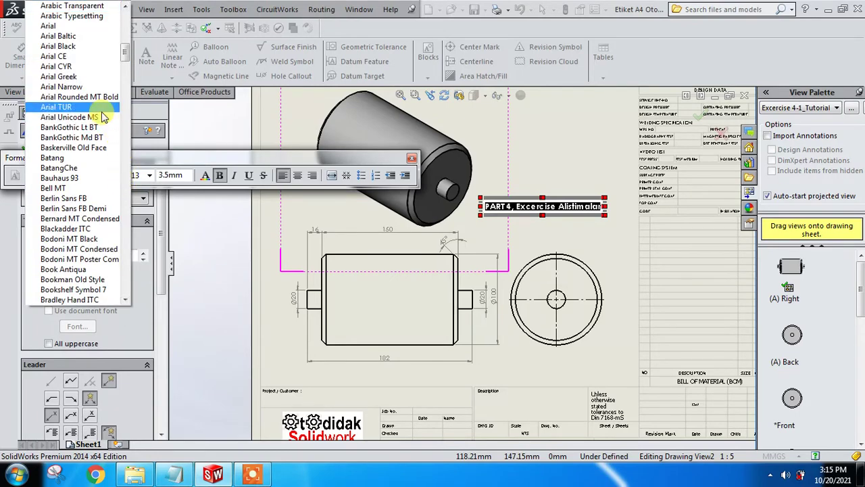
scroll(103, 118, "up", 1)
scroll(103, 118, "down", 1)
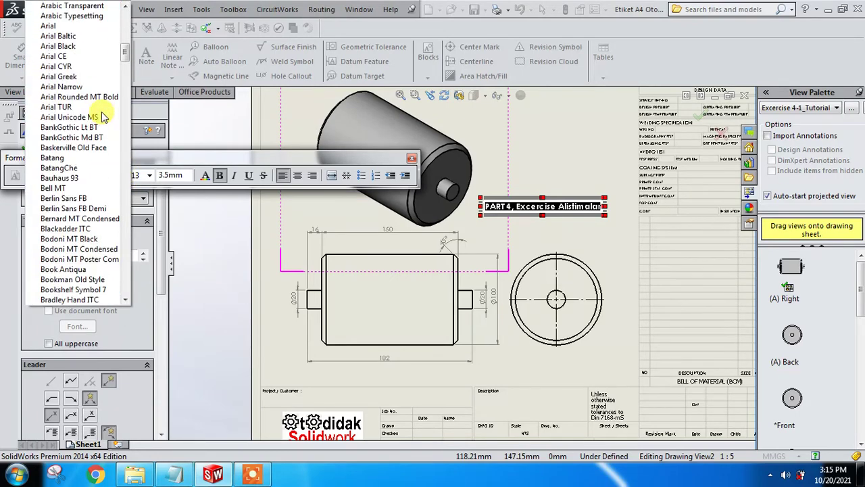
left_click(86, 78)
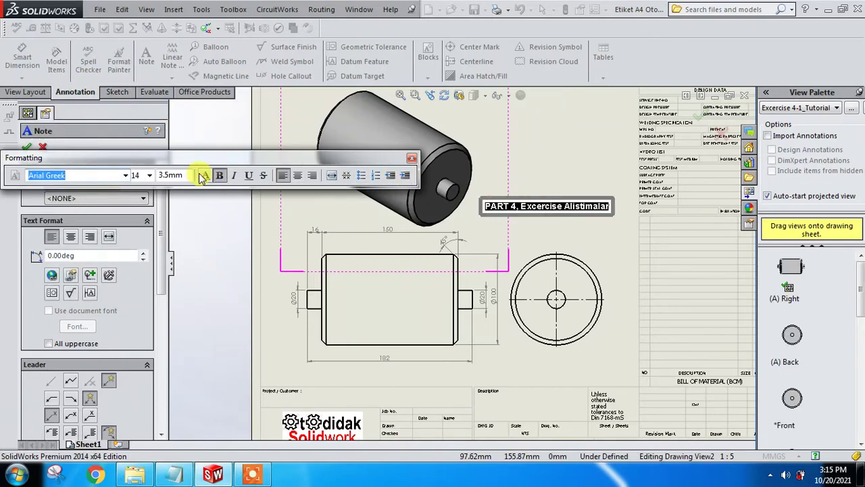
left_click(148, 175)
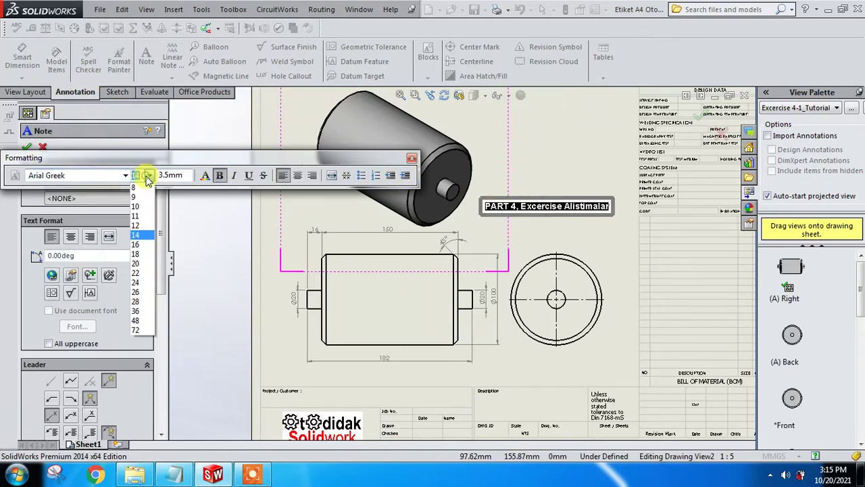
left_click(136, 249)
left_click(594, 162)
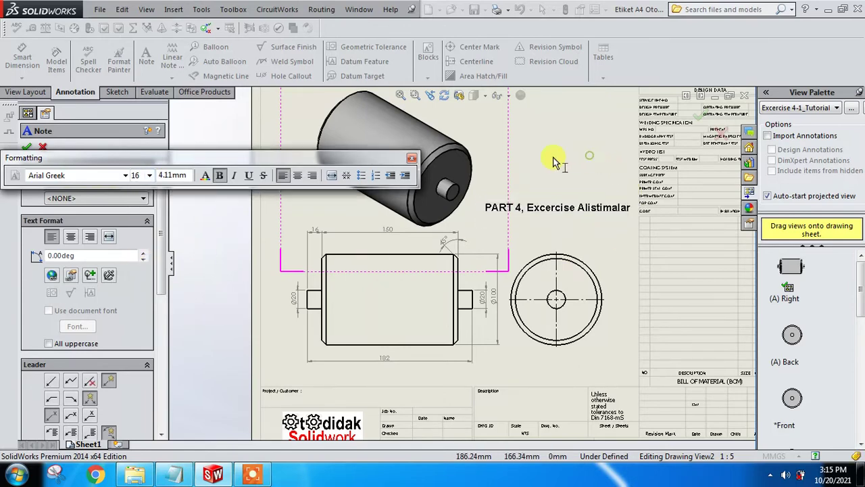
key("Escape")
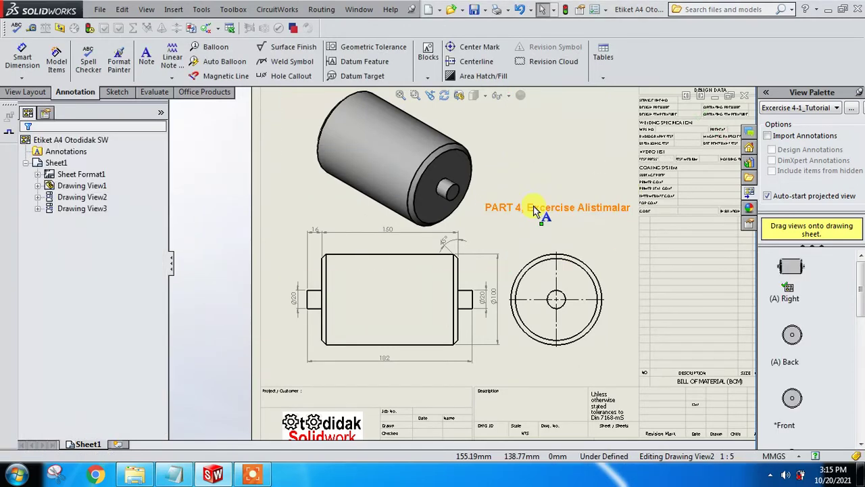
- Nudge the bold note slightly left and down toward the isometric view, then fit the A4 sheet in view
left_click_drag(533, 211, 519, 217)
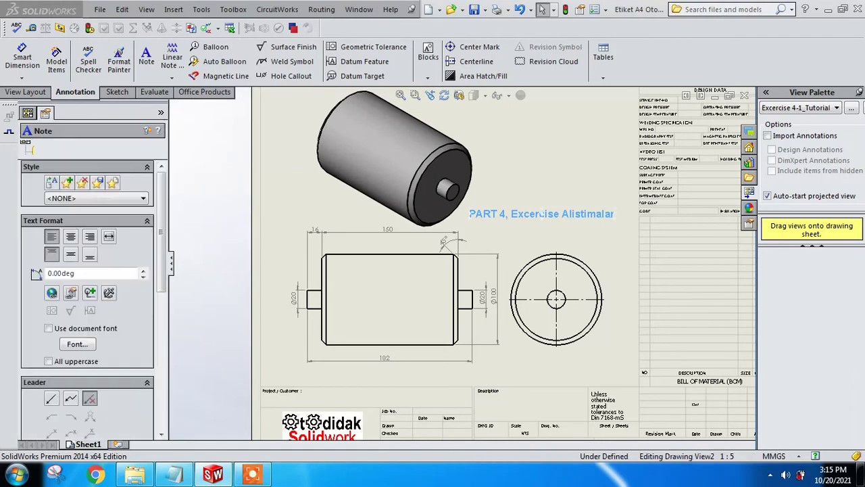
left_click(536, 161)
key("f")
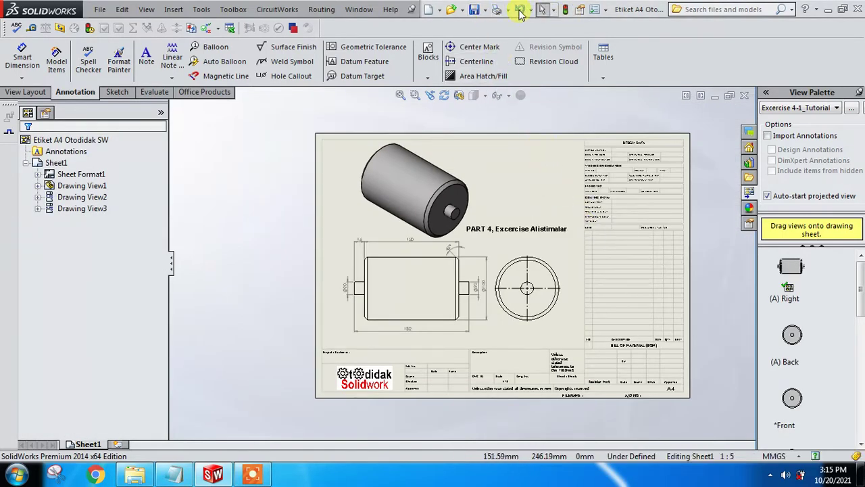
- Print the current sheet to the Nitro PDF Creator 2 printer
left_click(497, 11)
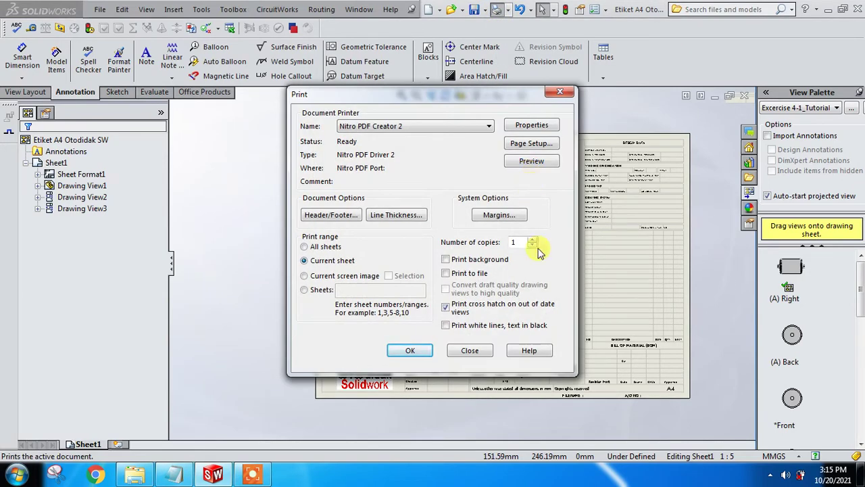
left_click(411, 352)
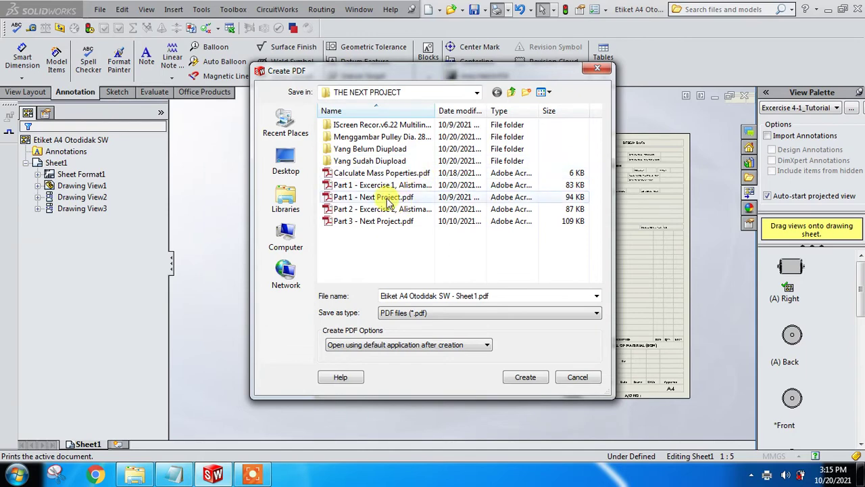
mouse_move(429, 73)
left_mouse_down()
mouse_move(623, 75)
mouse_move(609, 81)
left_mouse_up()
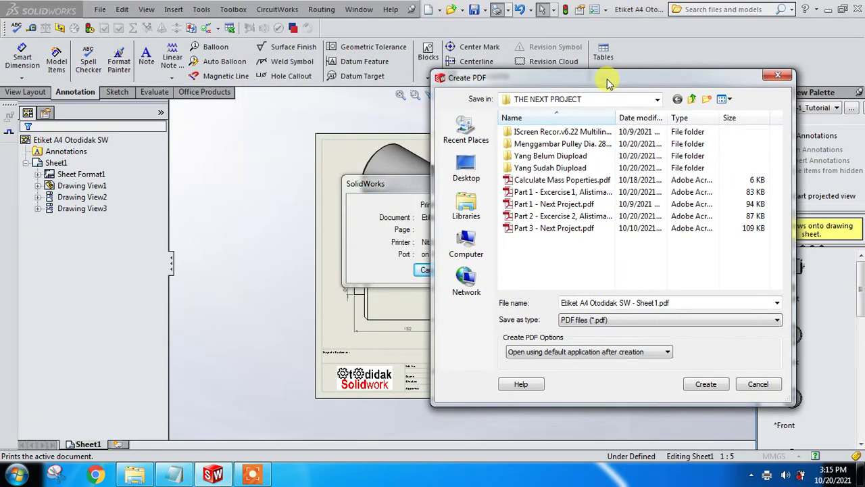
double_click(559, 161)
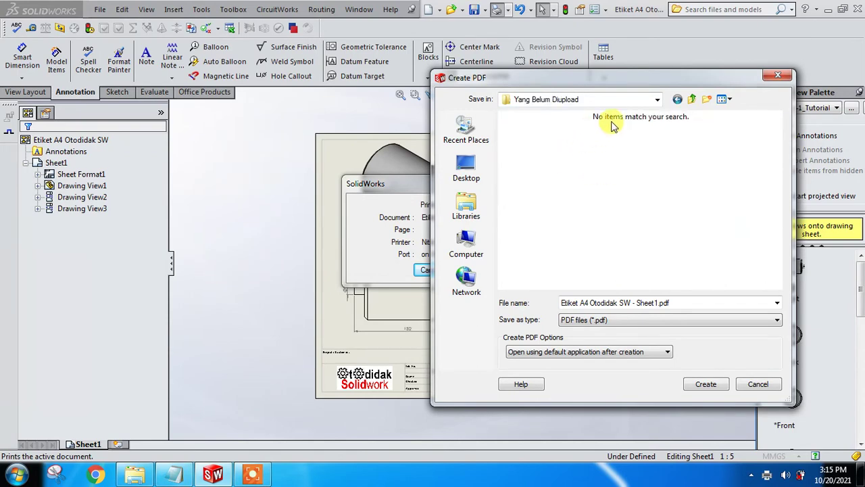
left_click(656, 100)
left_click(657, 100)
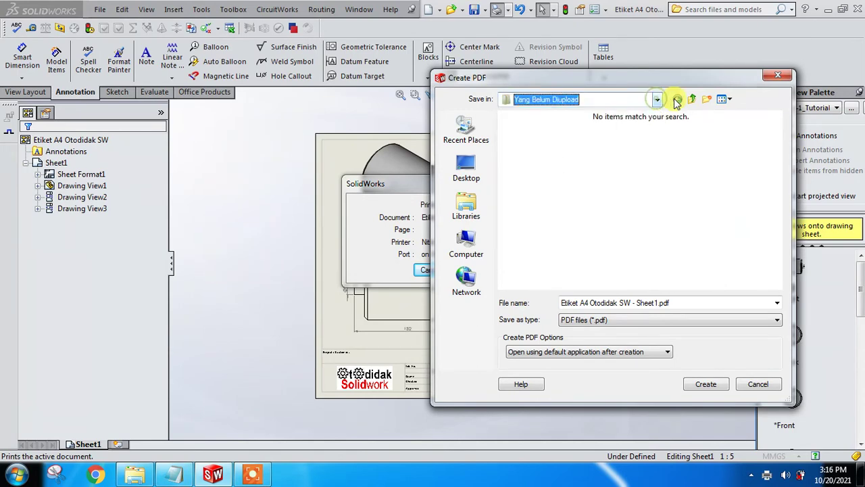
left_click(678, 98)
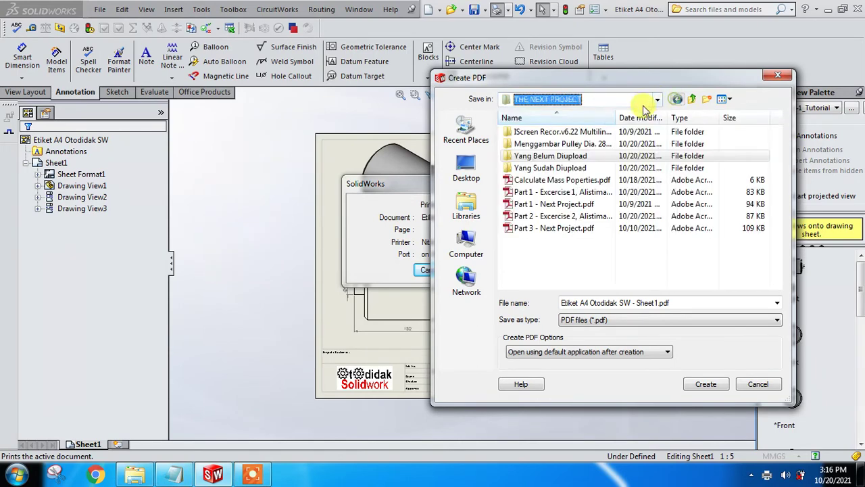
left_click(574, 169)
double_click(575, 169)
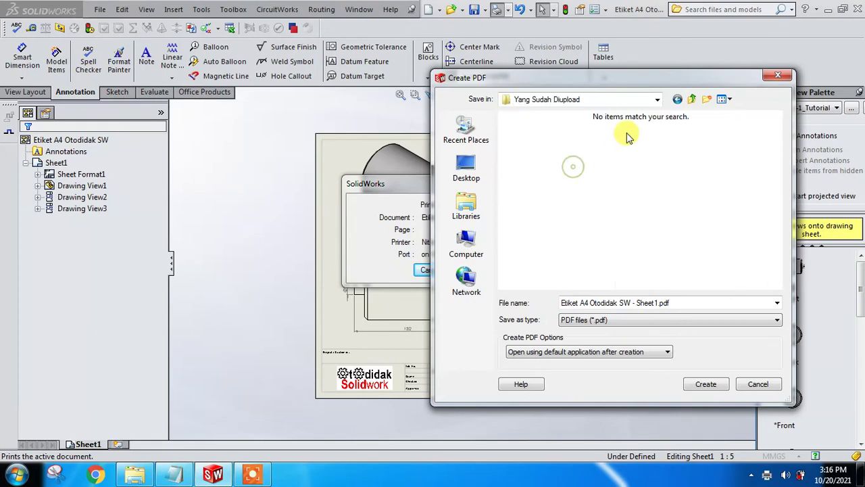
left_click(677, 99)
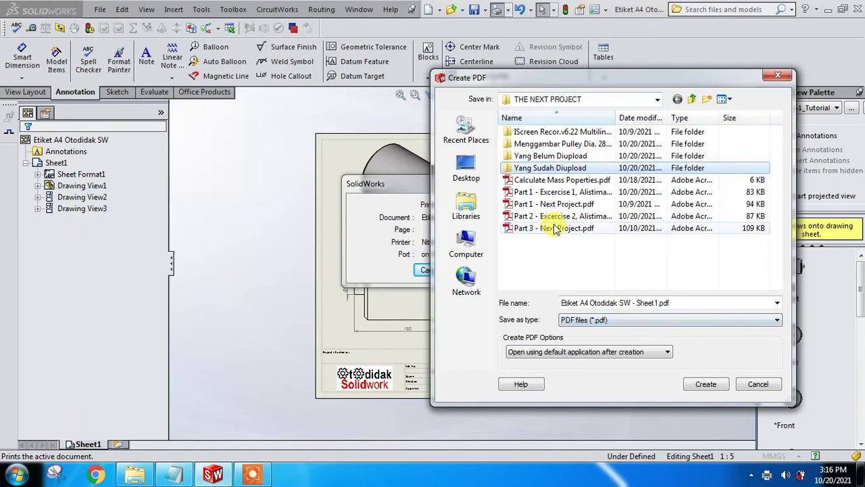
mouse_move(592, 81)
left_mouse_down()
mouse_move(250, 76)
mouse_move(293, 77)
left_mouse_up()
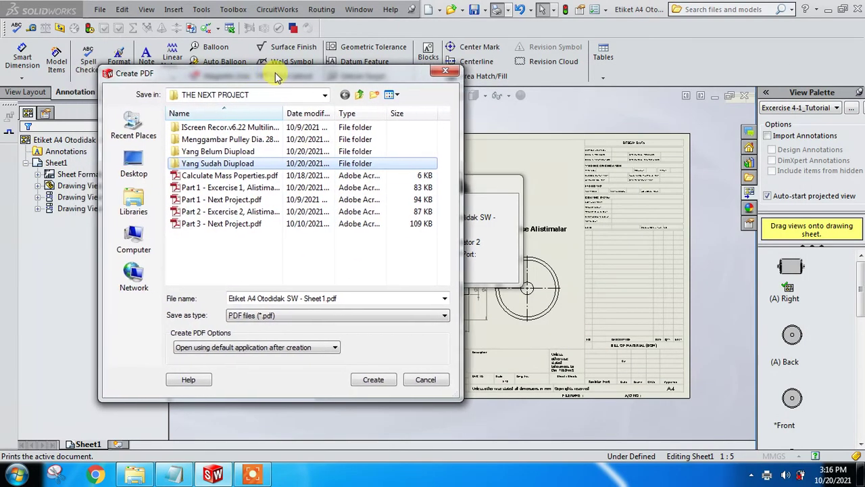
- Create the PDF as 'Part 4 - Excercise 4, Alistimalar.pdf' in THE NEXT PROJECT folder
left_click(230, 215)
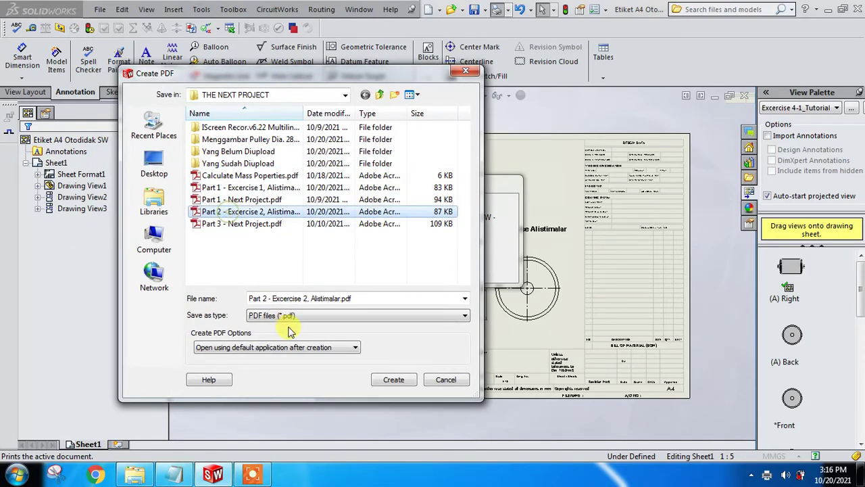
left_click(260, 298)
left_click(265, 298)
key("BackSpace")
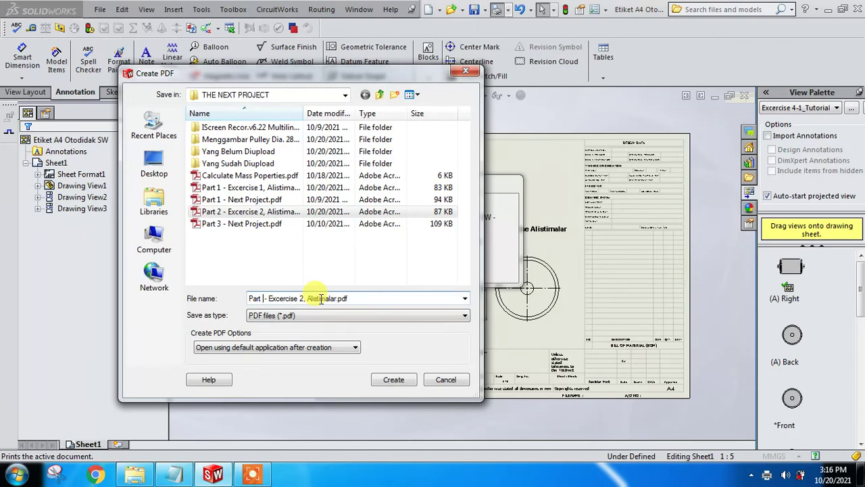
type("4")
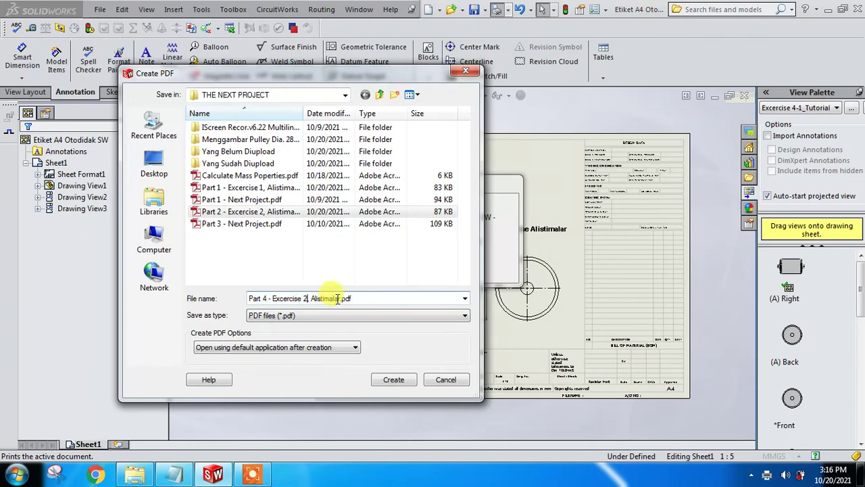
type("4,")
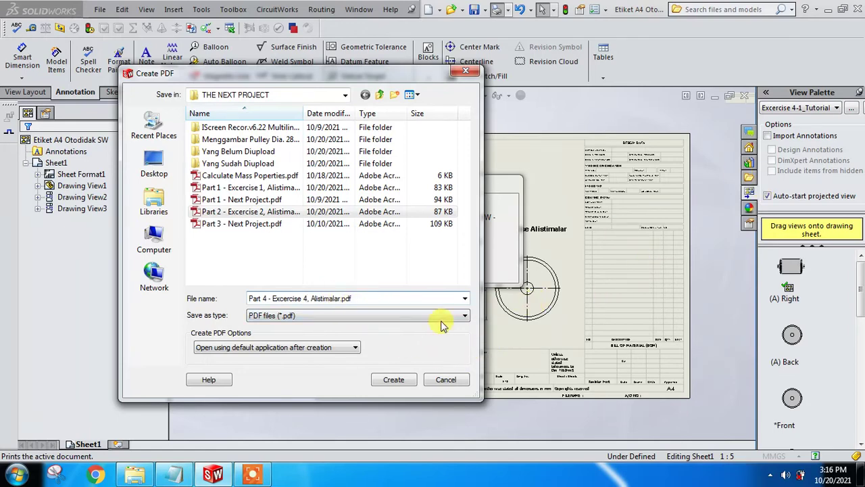
left_click(398, 383)
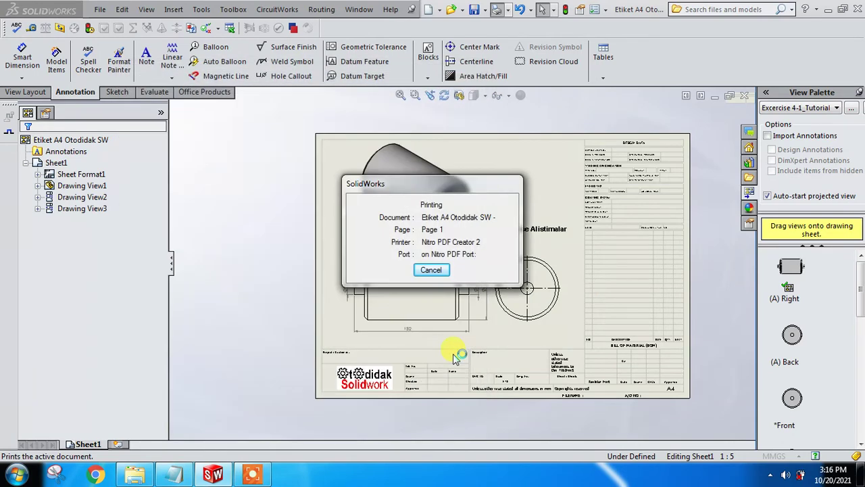